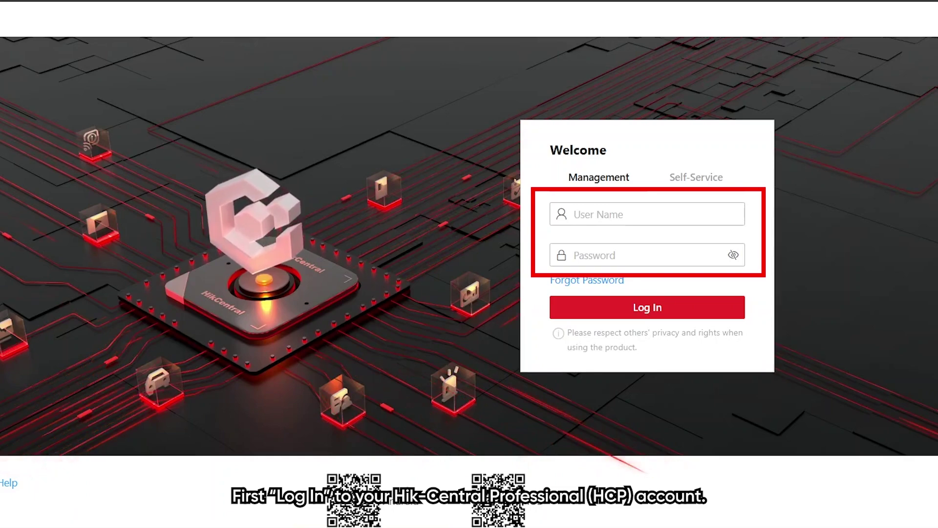
- Log in with the admin account's saved credentials and open the Device module
{"action": "left_click", "coordinate": [590, 213]}
{"action": "type", "text": "admin"}
{"action": "left_click", "coordinate": [670, 253]}
{"action": "left_click", "coordinate": [665, 312]}
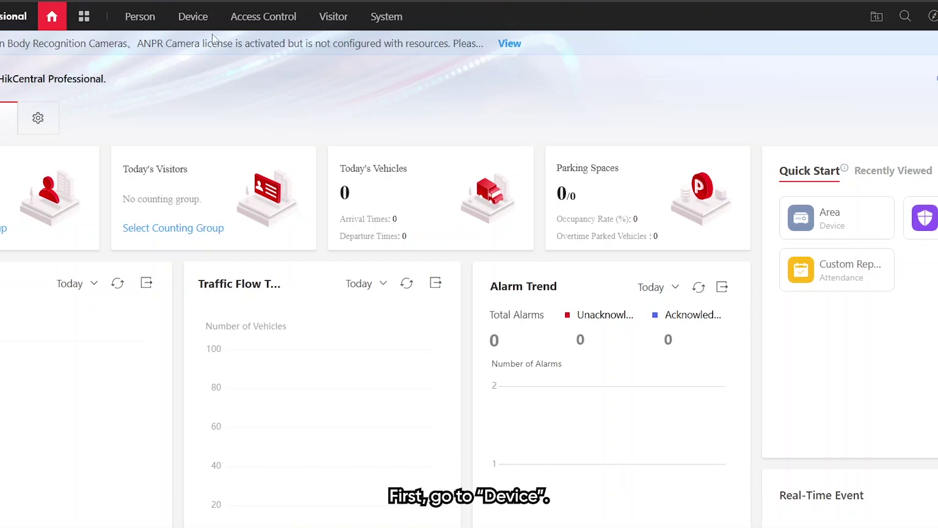
{"action": "left_click", "coordinate": [189, 22]}
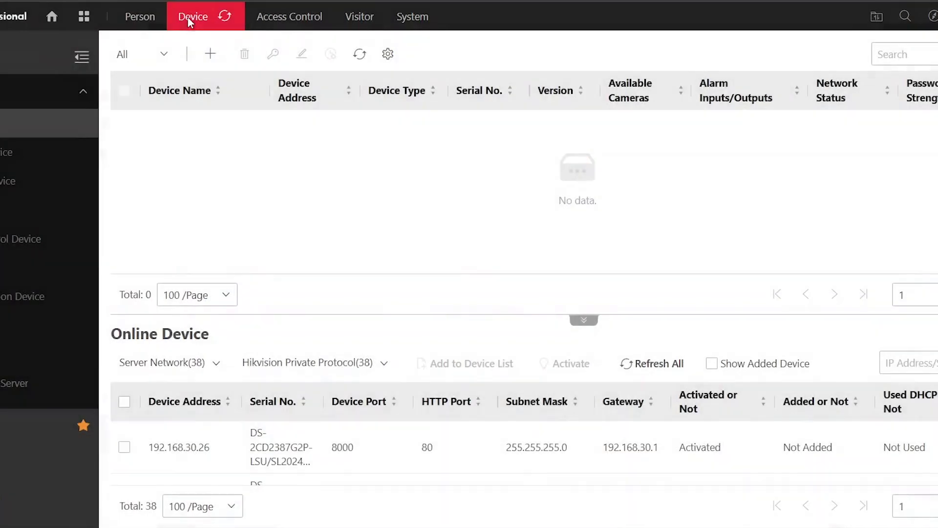
- Start adding an access control device at IP address 192.168.0.197
{"action": "left_click", "coordinate": [6, 152]}
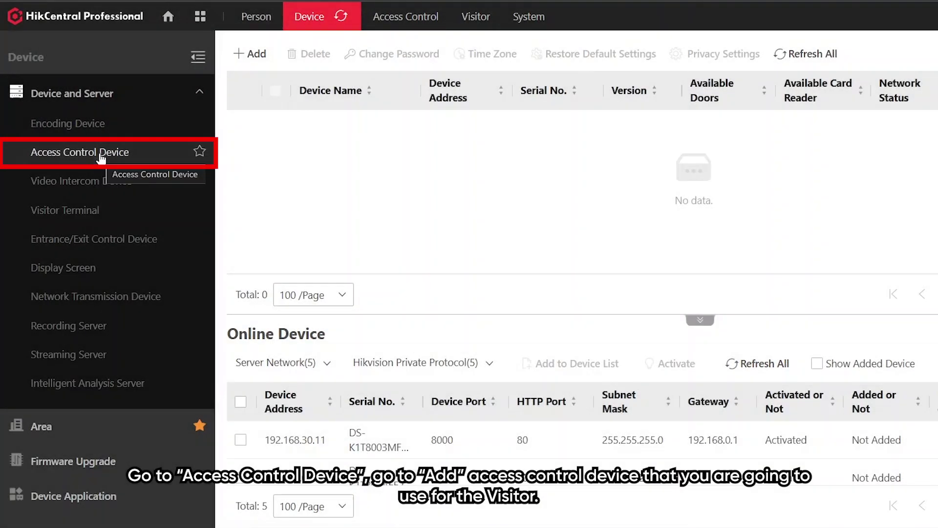
{"action": "left_click", "coordinate": [250, 54]}
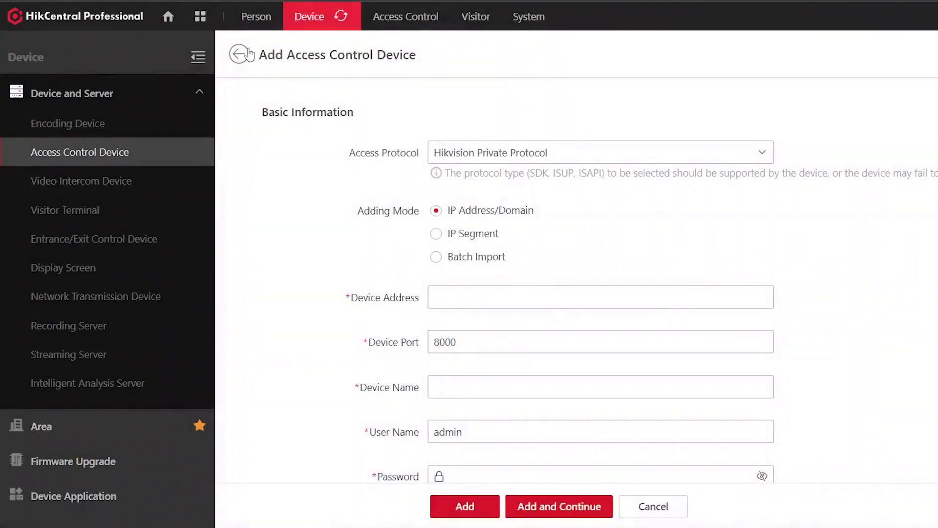
{"action": "scroll", "coordinate": [577, 243], "scroll_direction": "down", "scroll_amount": 1}
{"action": "left_click", "coordinate": [577, 244]}
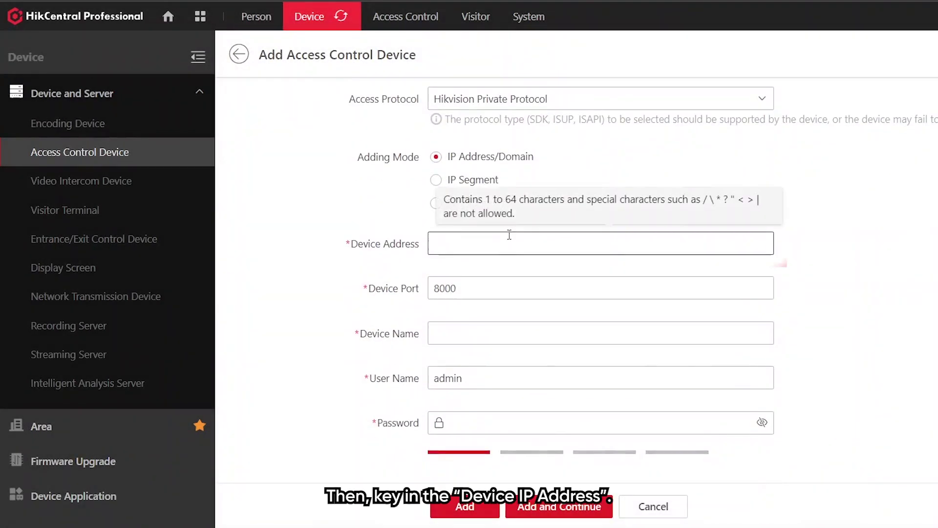
{"action": "type", "text": "1"}
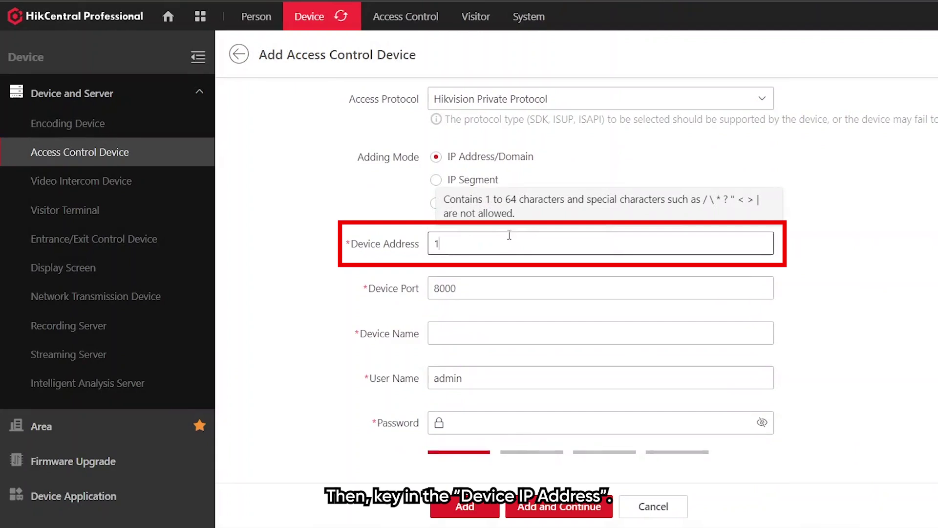
{"action": "type", "text": "92.168.0.197"}
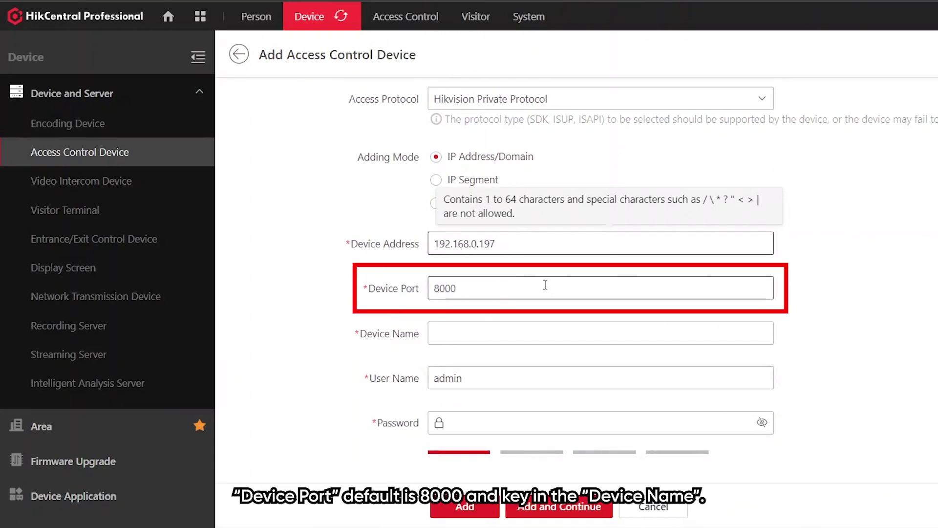
- Name the device K1T342MFX, enter its login password, and add it
{"action": "left_click", "coordinate": [524, 334]}
{"action": "type", "text": "K1T342MFX"}
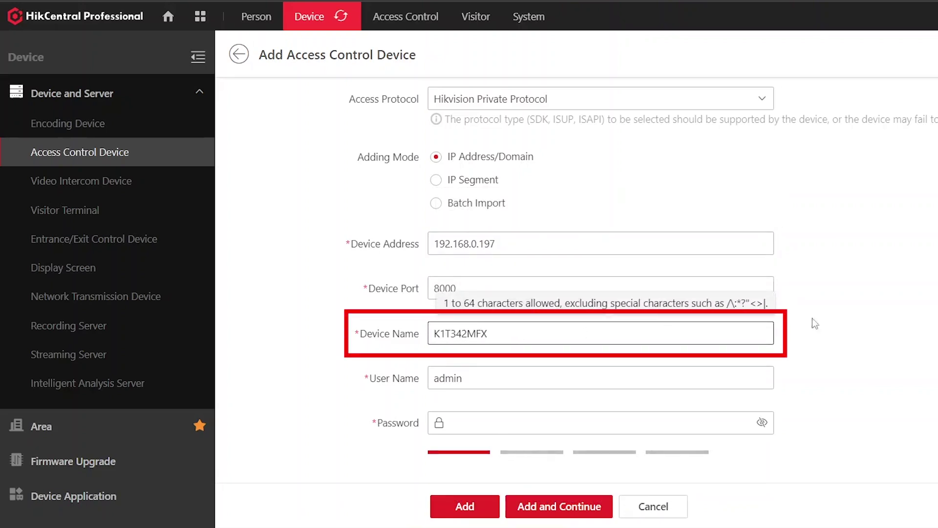
{"action": "scroll", "coordinate": [684, 313], "scroll_direction": "down", "scroll_amount": 2}
{"action": "left_click", "coordinate": [485, 315]}
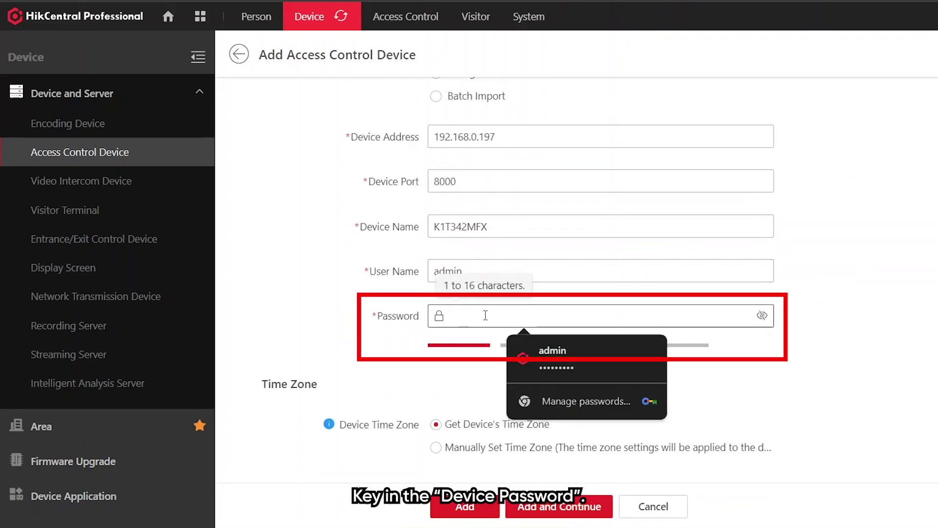
{"action": "type", "text": "a********"}
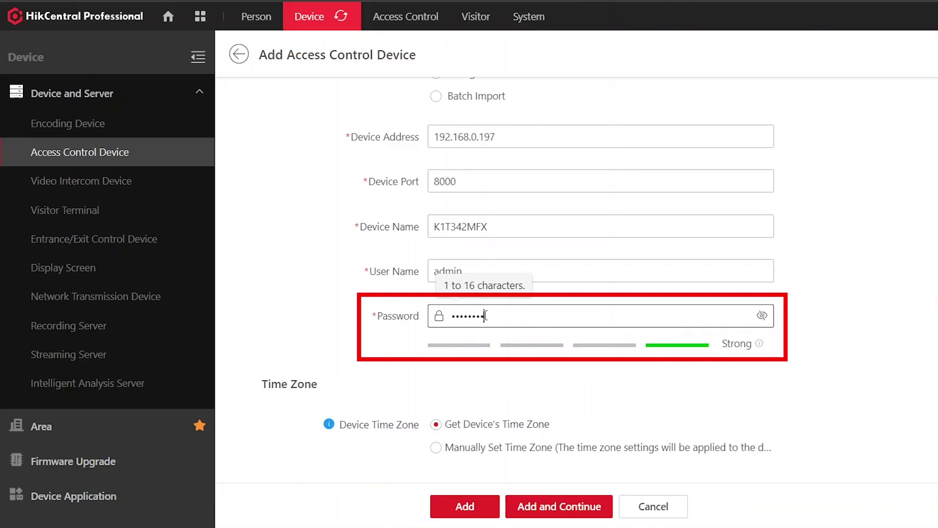
{"action": "scroll", "coordinate": [879, 208], "scroll_direction": "down", "scroll_amount": 4}
{"action": "scroll", "coordinate": [880, 209], "scroll_direction": "down", "scroll_amount": 1}
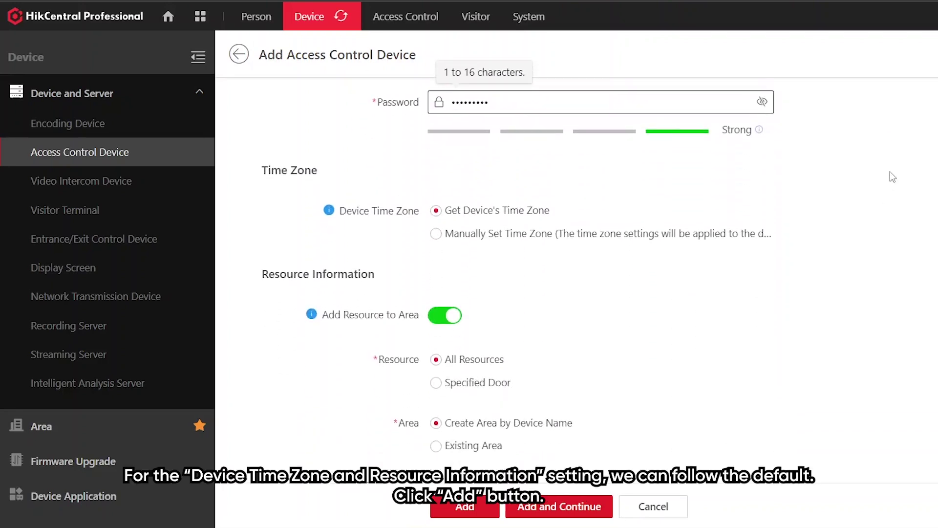
{"action": "scroll", "coordinate": [887, 215], "scroll_direction": "down", "scroll_amount": 2}
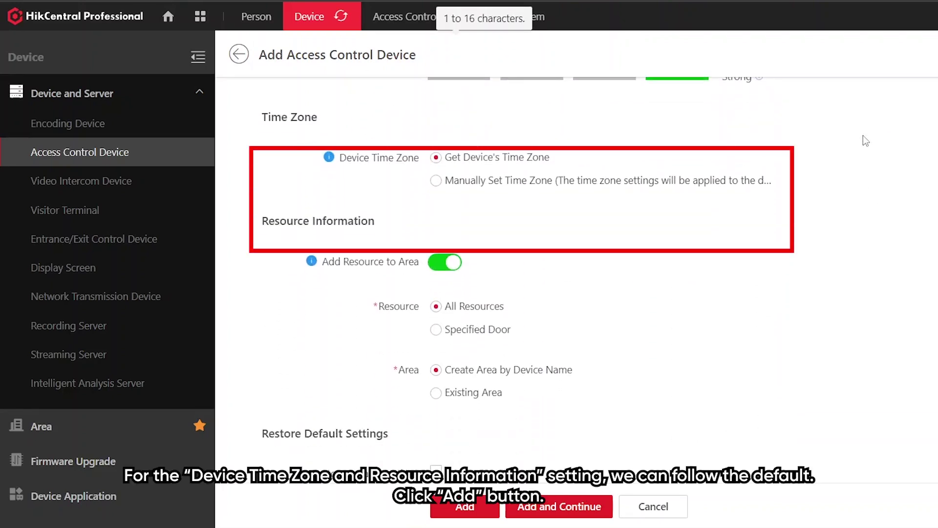
{"action": "left_click", "coordinate": [456, 513]}
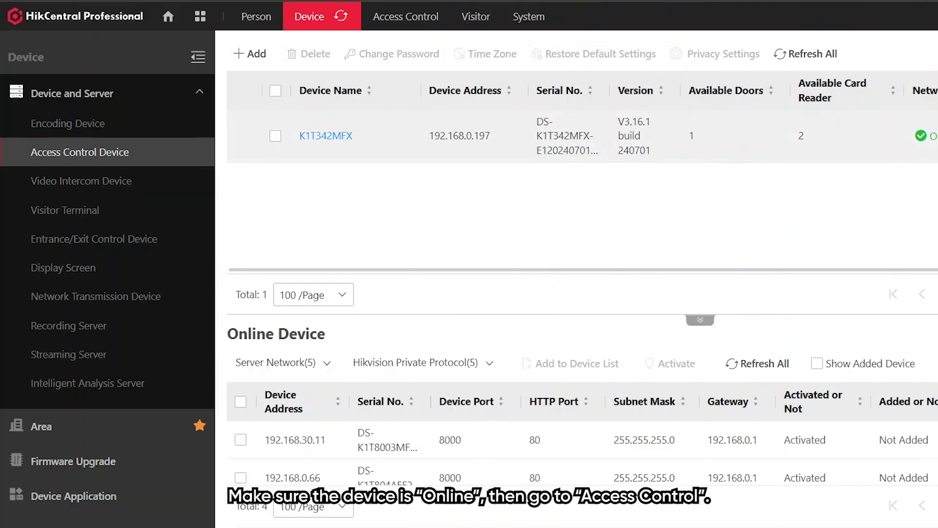
- Create access level 'Visitor Access' covering K1T342MFX's Door 01 on the All-Day Template
{"action": "left_click", "coordinate": [410, 20]}
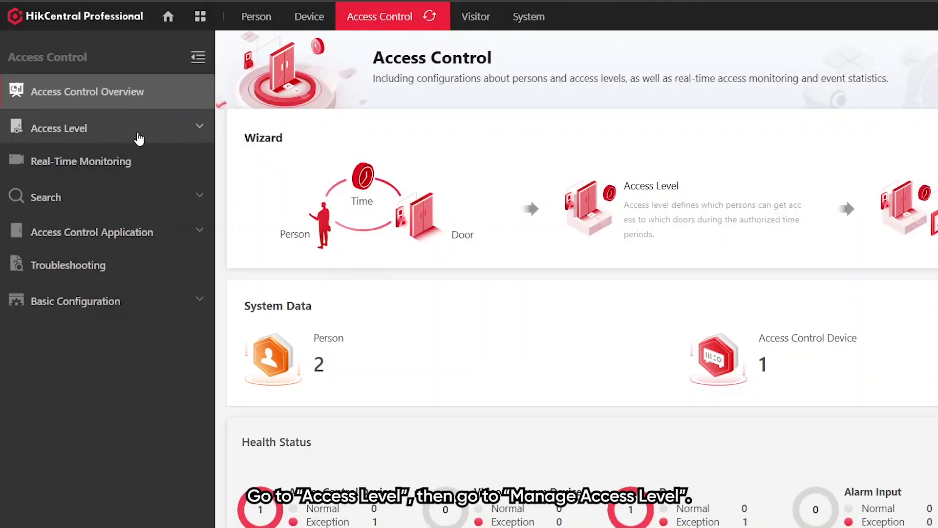
{"action": "left_click", "coordinate": [160, 139]}
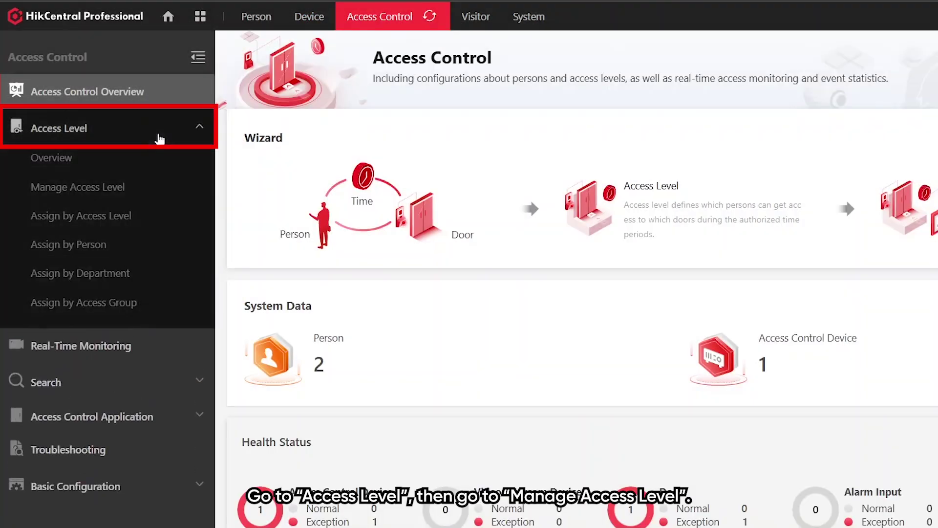
{"action": "left_click", "coordinate": [140, 194]}
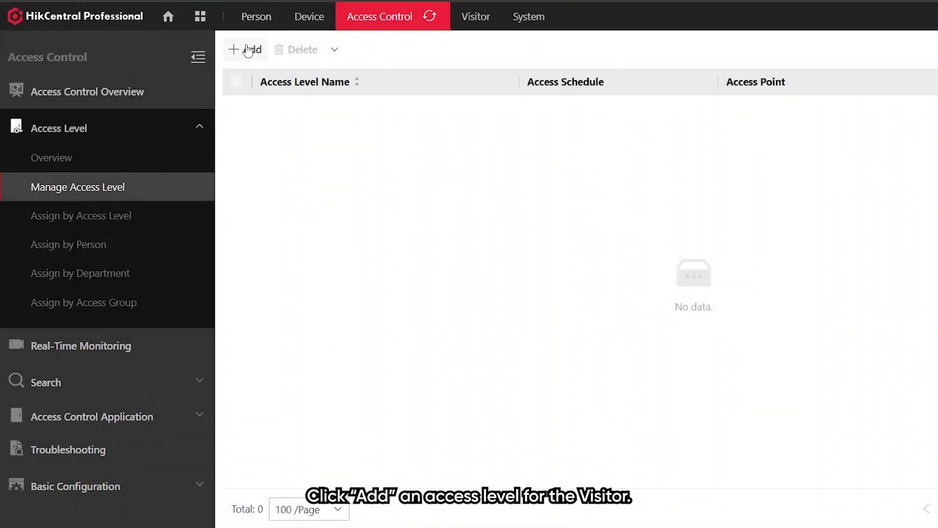
{"action": "left_click", "coordinate": [250, 51]}
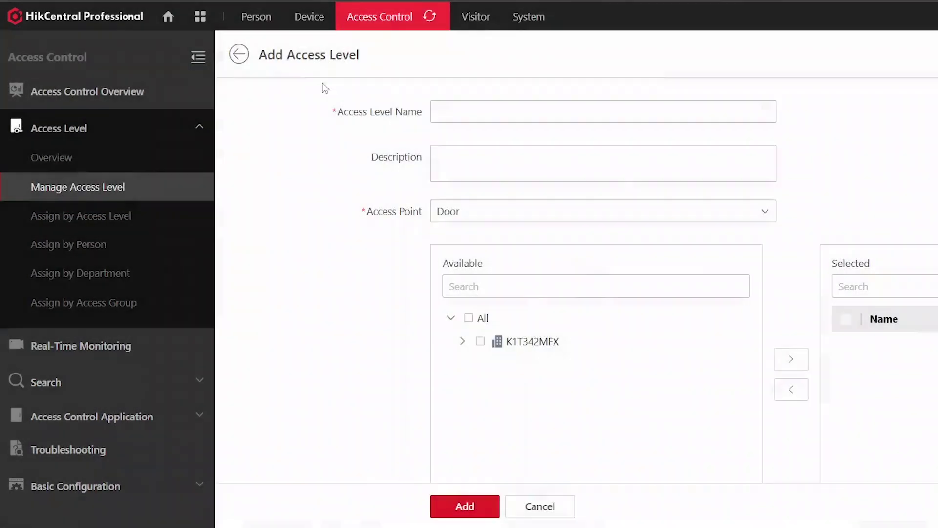
{"action": "left_click", "coordinate": [447, 112]}
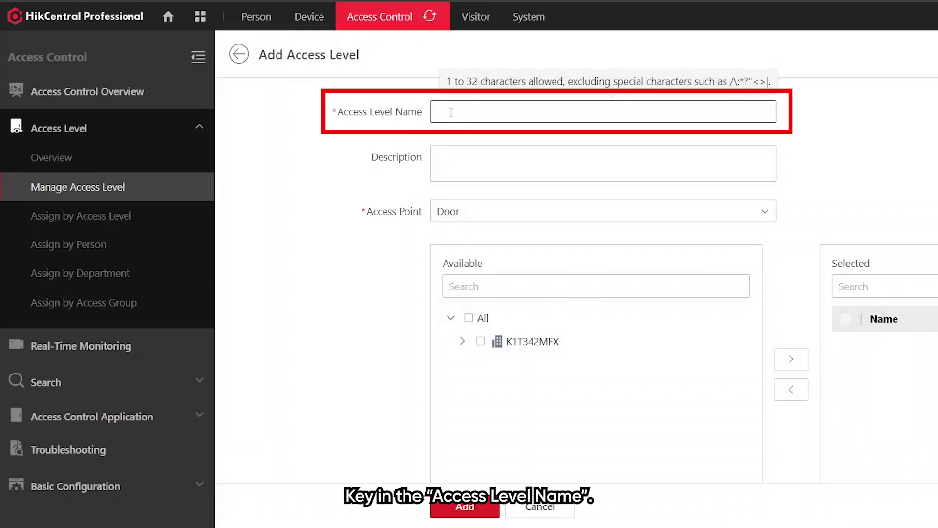
{"action": "type", "text": "Visitor Access"}
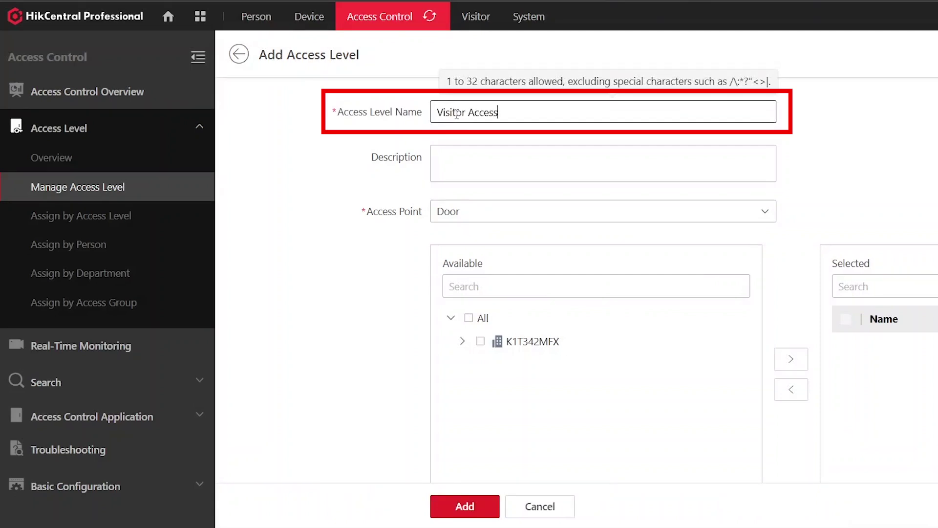
{"action": "scroll", "coordinate": [538, 288], "scroll_direction": "down", "scroll_amount": 2}
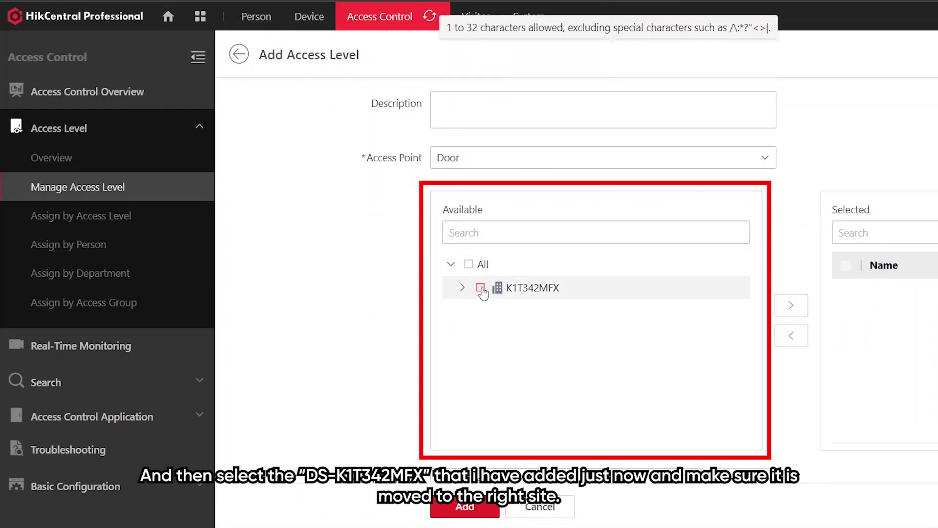
{"action": "left_click", "coordinate": [481, 290]}
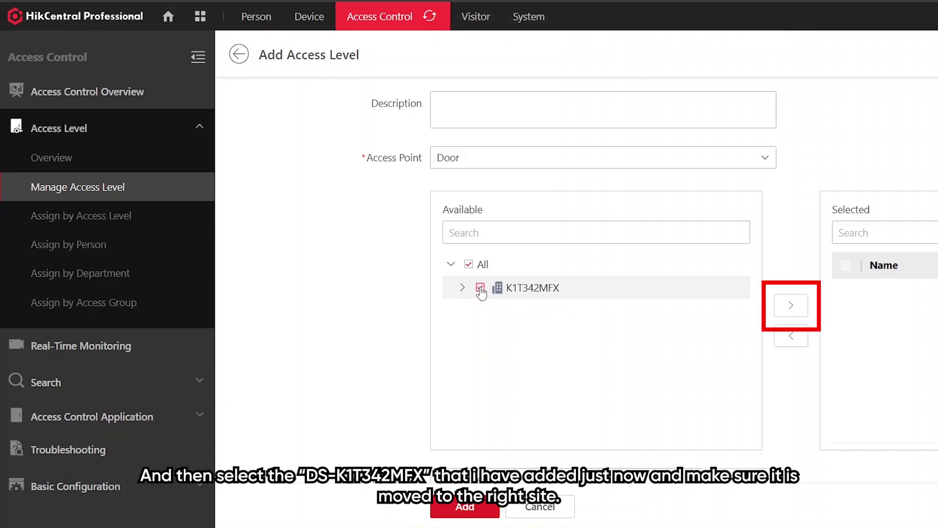
{"action": "left_click", "coordinate": [788, 303]}
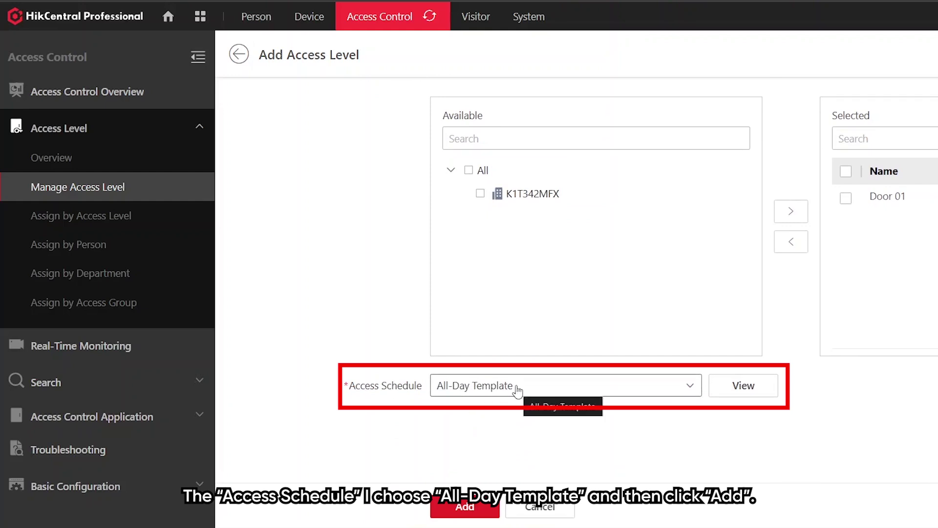
{"action": "left_click", "coordinate": [467, 506]}
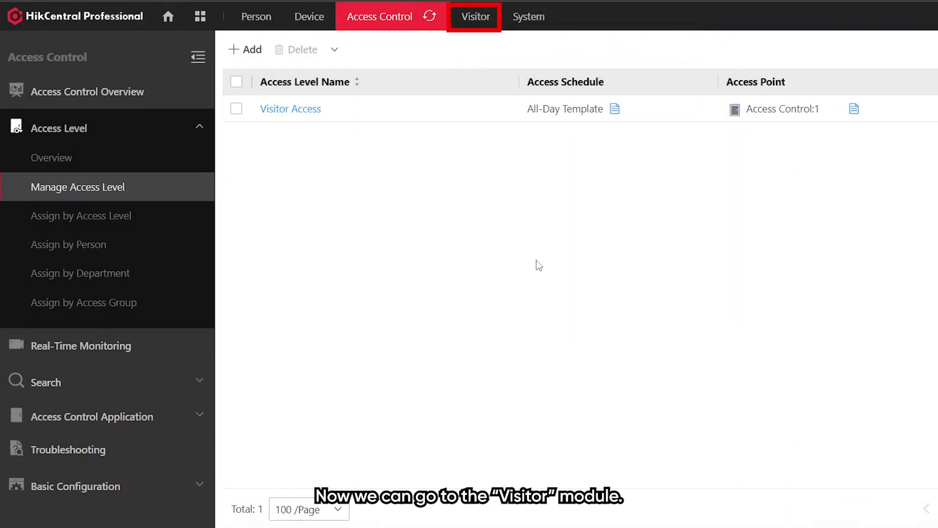
- Add Visitor Access to the visitor access levels under Visitor Basic Configuration
{"action": "left_click", "coordinate": [474, 14]}
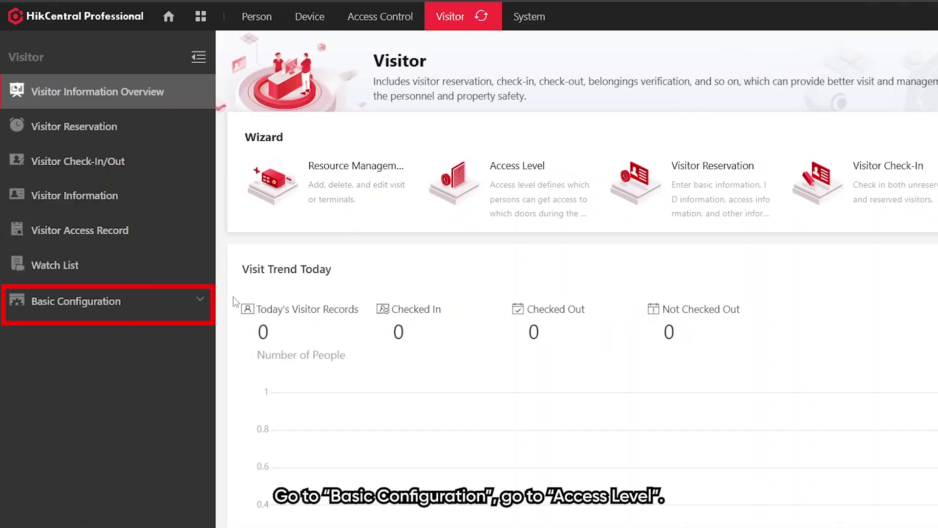
{"action": "left_click", "coordinate": [130, 313]}
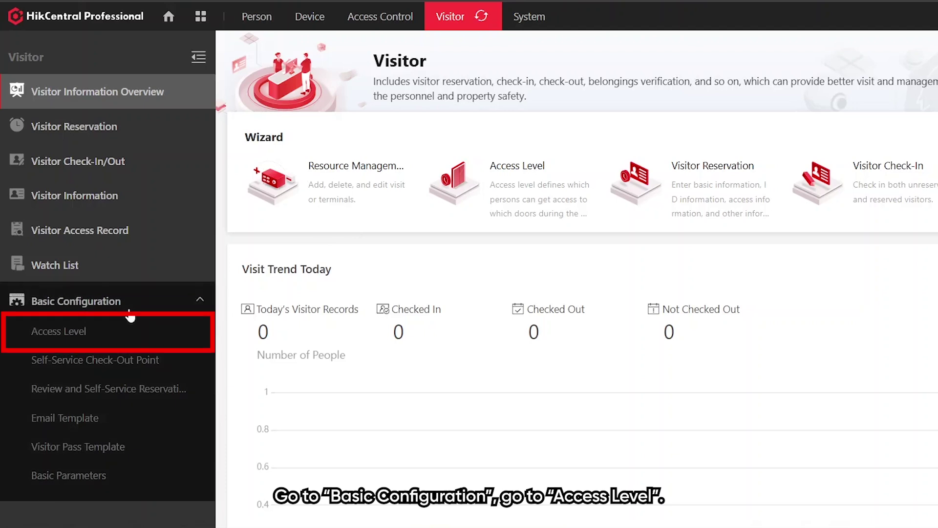
{"action": "left_click", "coordinate": [122, 330]}
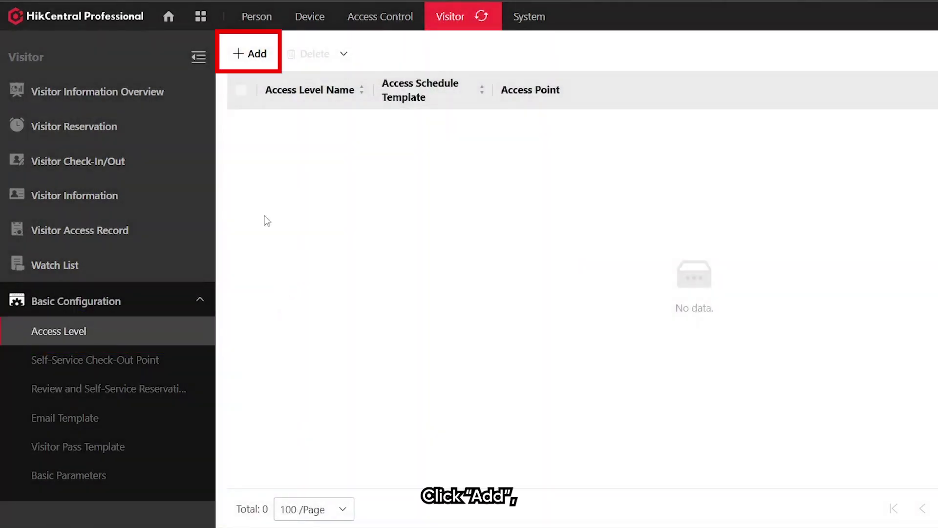
{"action": "left_click", "coordinate": [249, 56]}
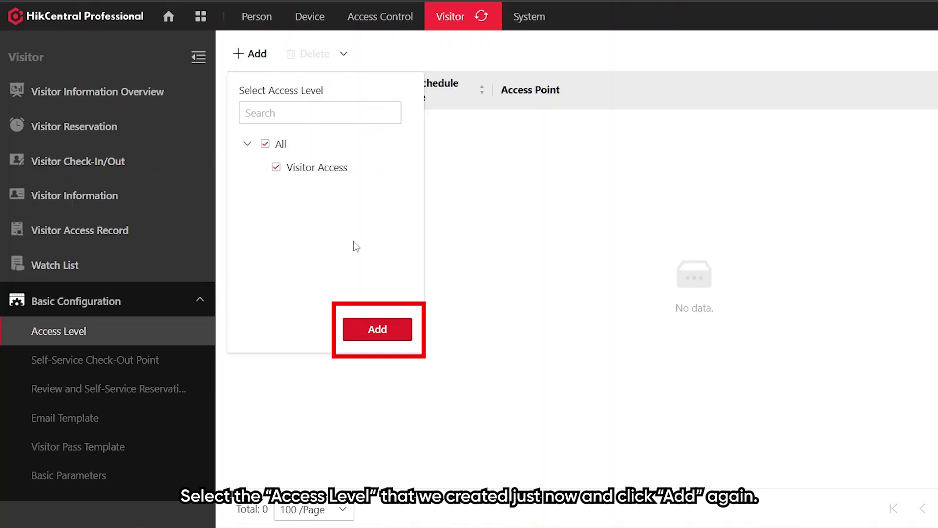
{"action": "left_click", "coordinate": [376, 330]}
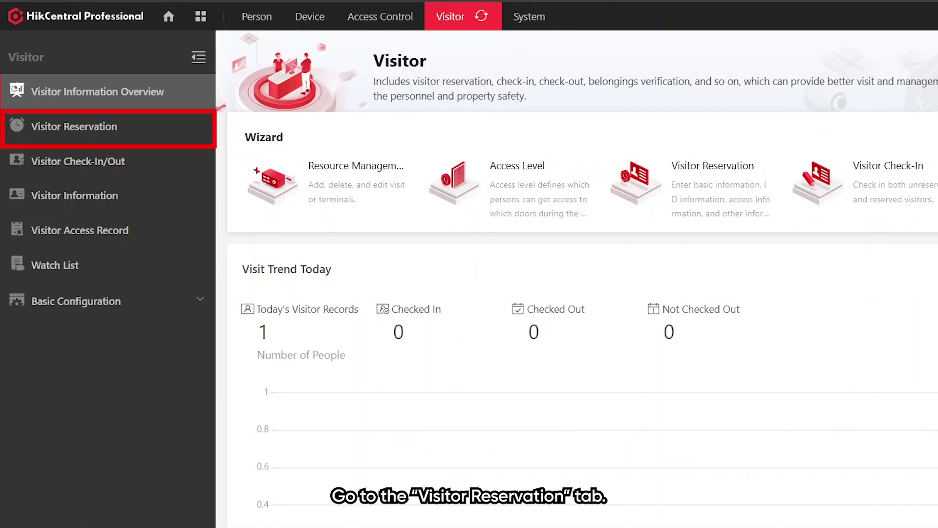
- Open the Visitor Reservation list to see the existing Business visit reservation
{"action": "left_click", "coordinate": [128, 128]}
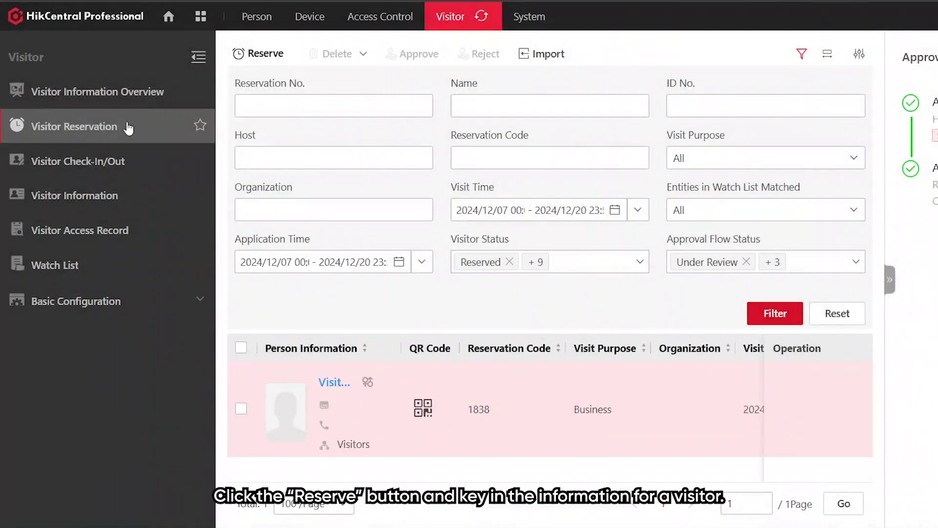
- Start a new reservation with first name 'Visitor 1', dismissing the existing-visitor picker
{"action": "left_click", "coordinate": [271, 54]}
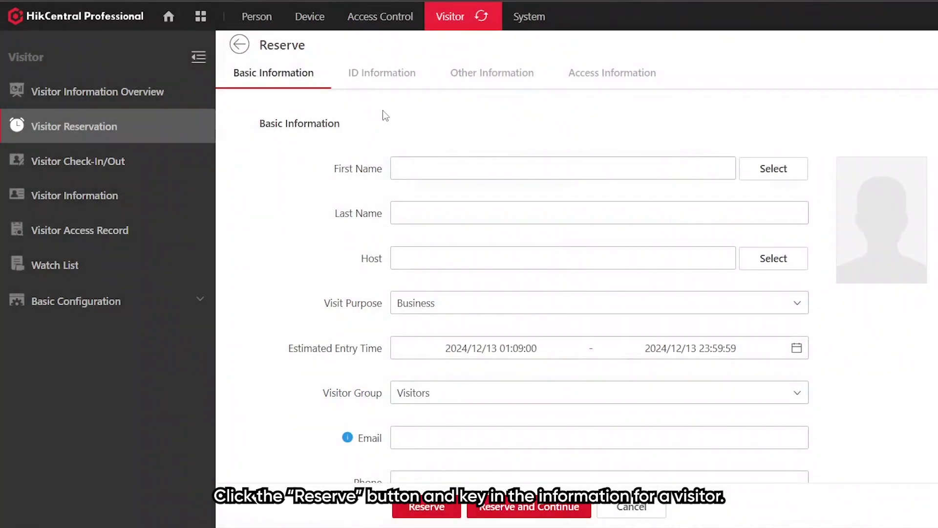
{"action": "left_click", "coordinate": [436, 171]}
{"action": "type", "text": "Visitor 1"}
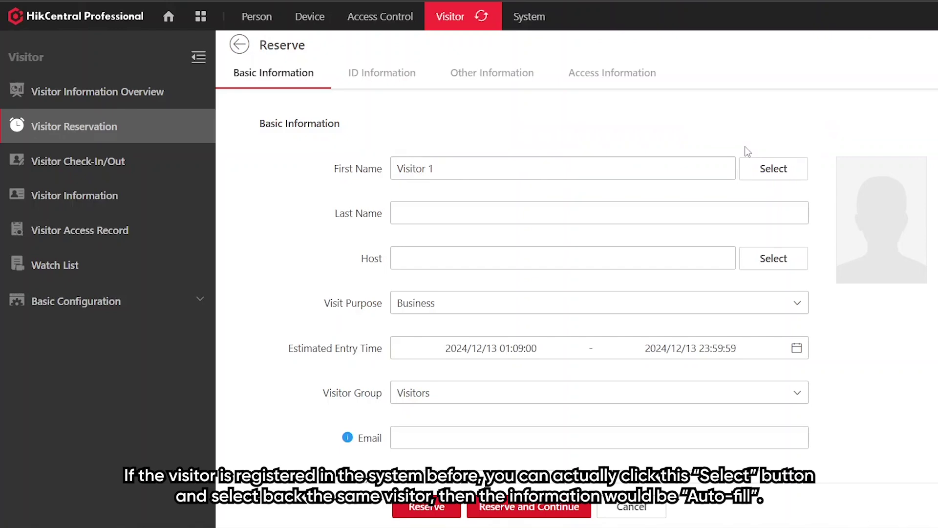
{"action": "left_click", "coordinate": [773, 175]}
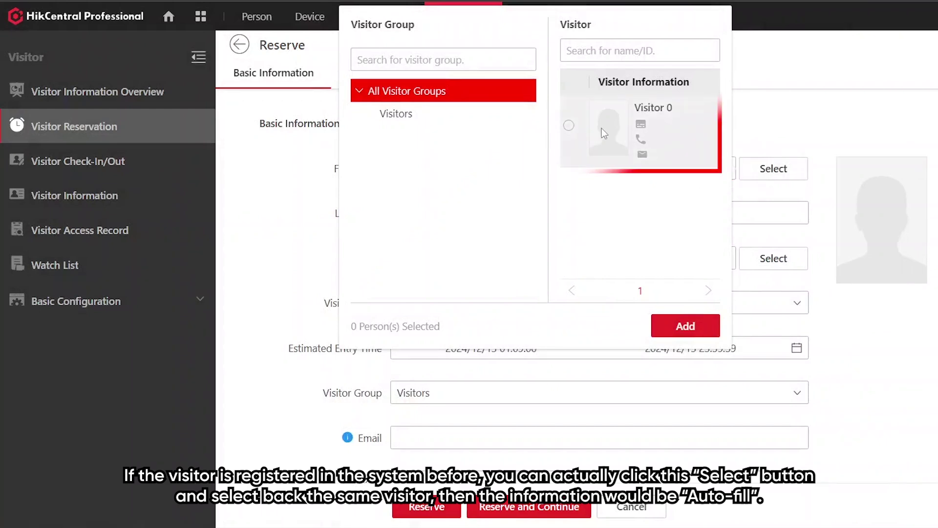
{"action": "left_click", "coordinate": [804, 118]}
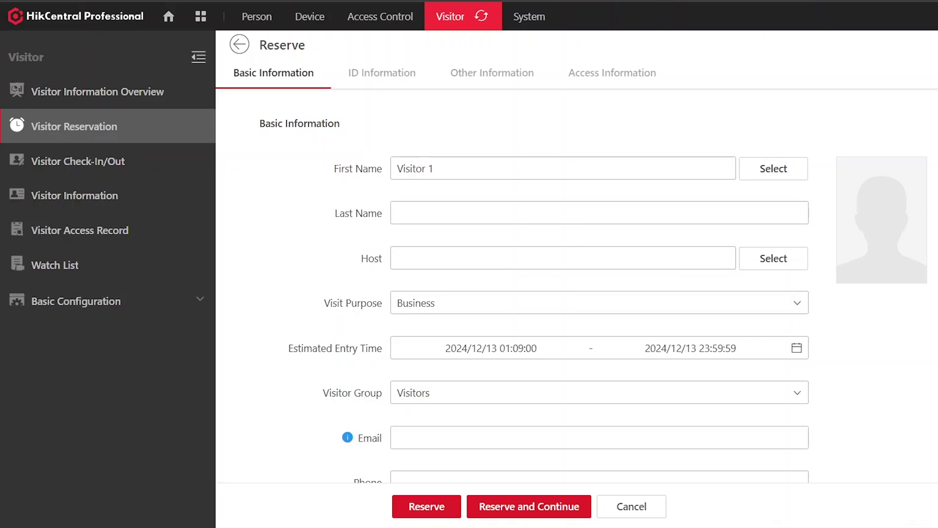
{"action": "scroll", "coordinate": [860, 166], "scroll_direction": "down", "scroll_amount": 1}
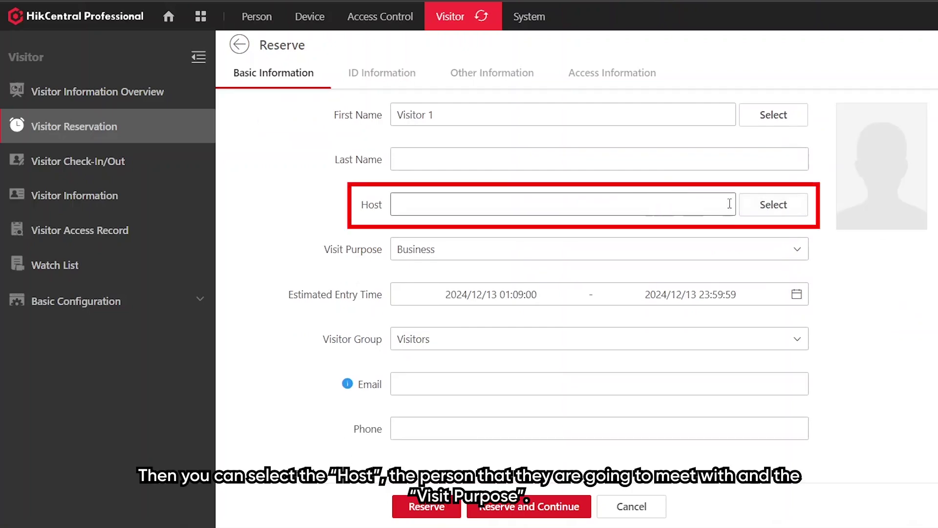
- Assign the first listed person as host, keeping Business purpose and the Visitors group
{"action": "left_click", "coordinate": [762, 205]}
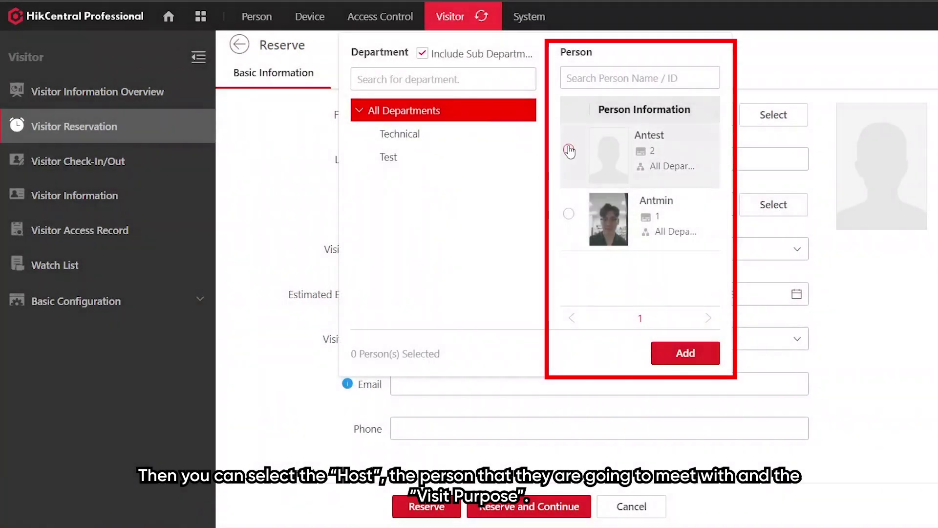
{"action": "left_click", "coordinate": [568, 149]}
{"action": "left_click", "coordinate": [686, 353]}
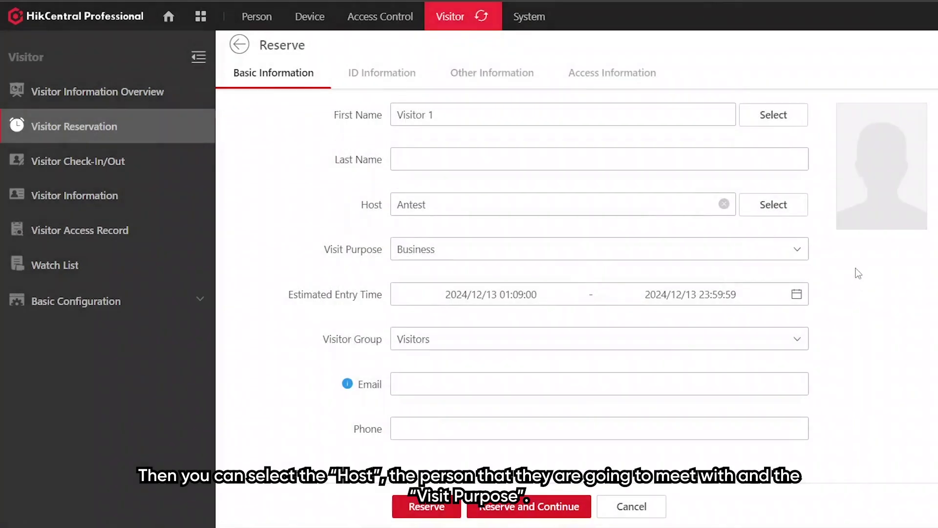
{"action": "scroll", "coordinate": [831, 235], "scroll_direction": "down", "scroll_amount": 1}
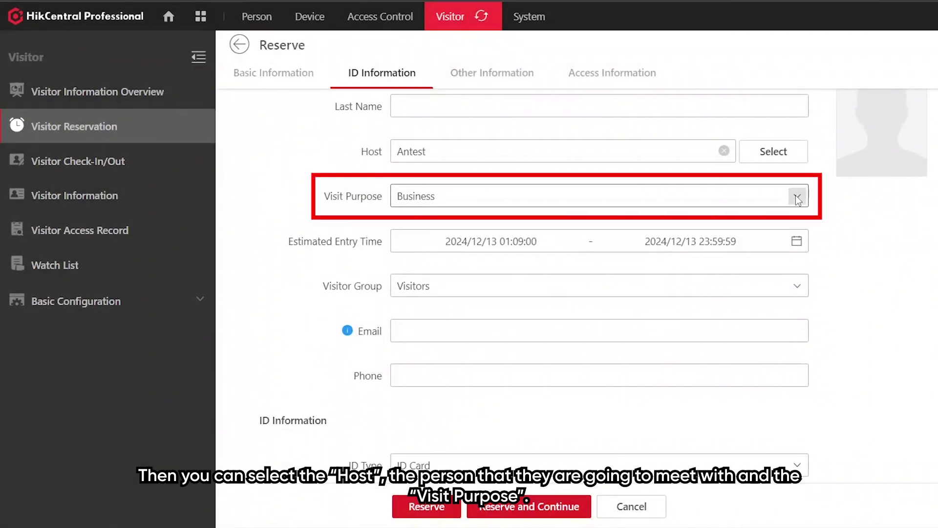
{"action": "left_click", "coordinate": [796, 196]}
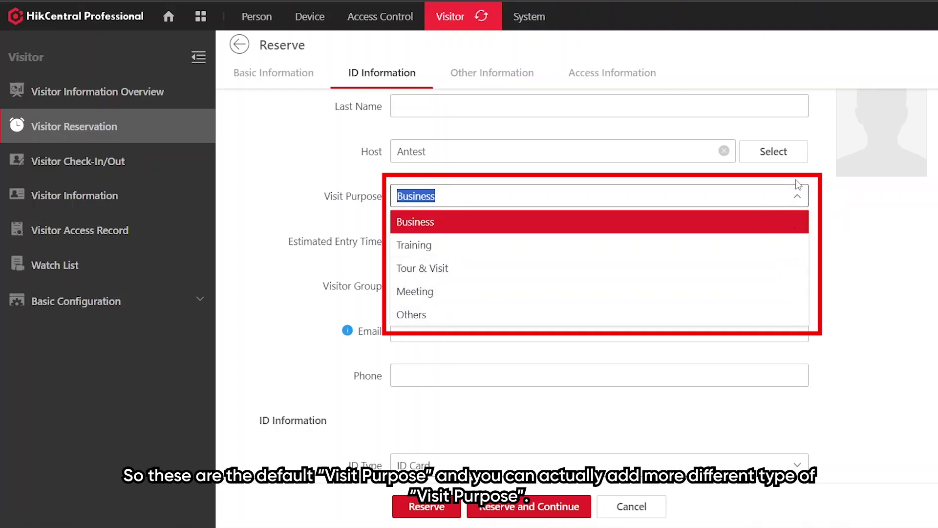
{"action": "left_click", "coordinate": [801, 195]}
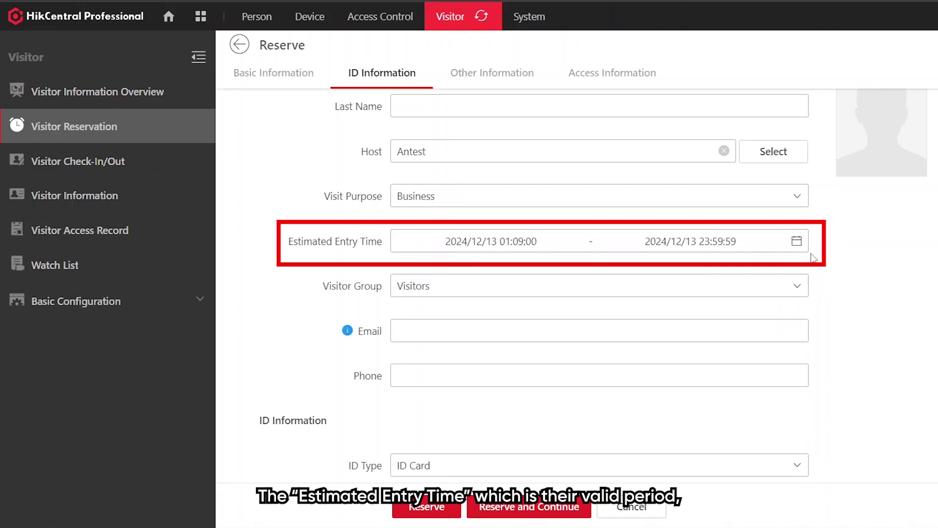
{"action": "scroll", "coordinate": [811, 244], "scroll_direction": "down", "scroll_amount": 1}
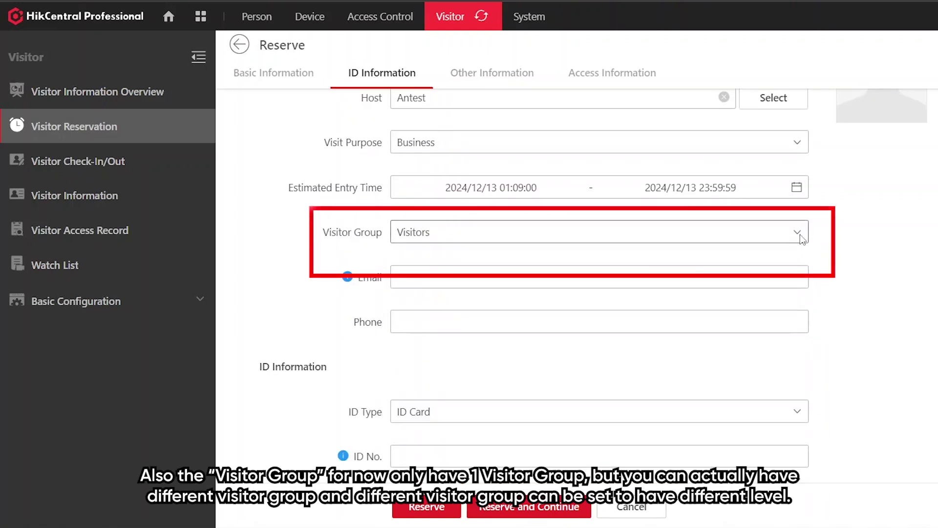
{"action": "left_click", "coordinate": [799, 234]}
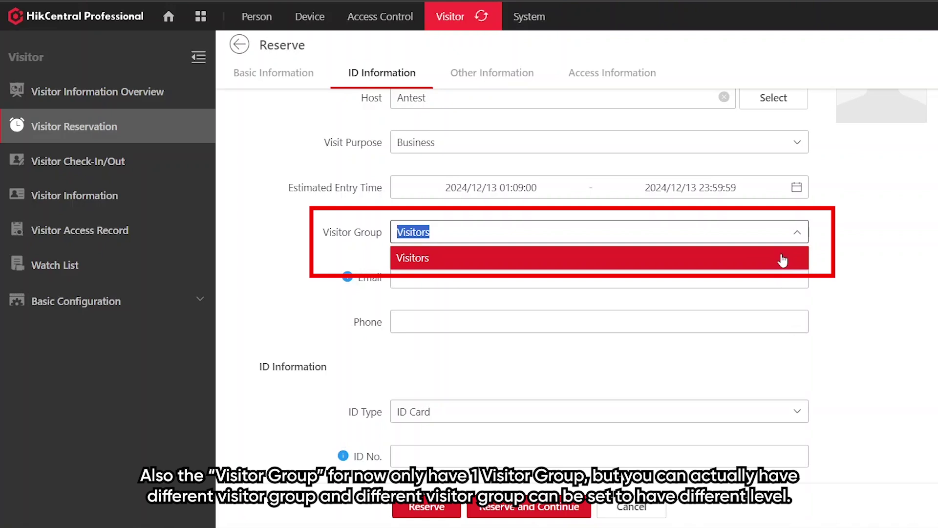
{"action": "left_click", "coordinate": [783, 263]}
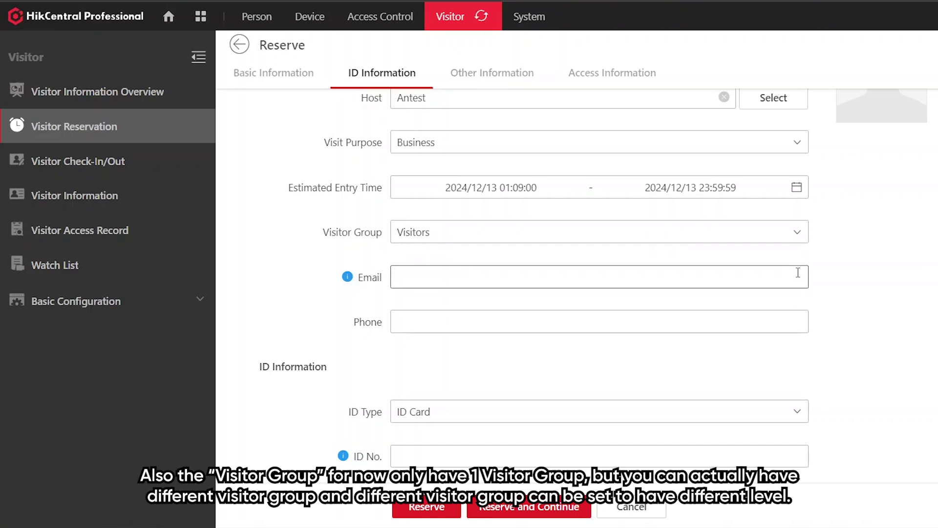
- Fill in the visitor's email address and phone number
{"action": "left_click", "coordinate": [695, 276]}
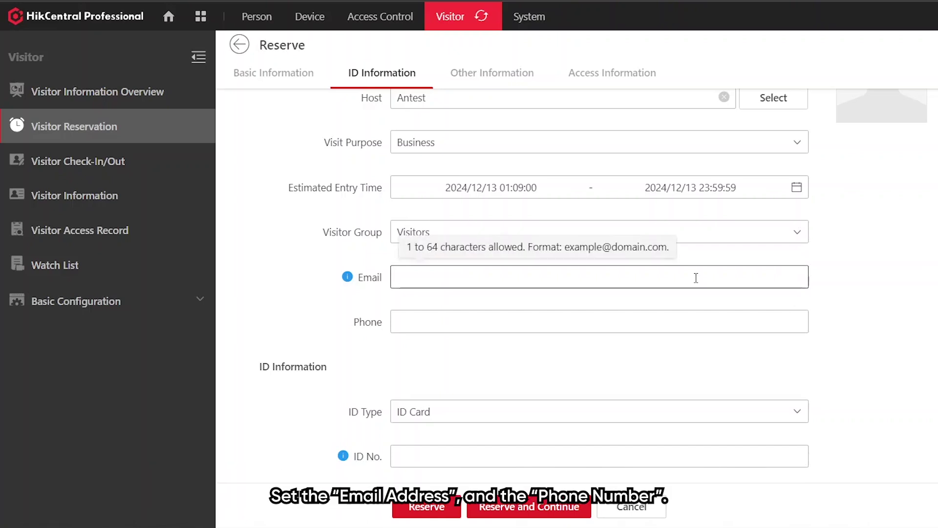
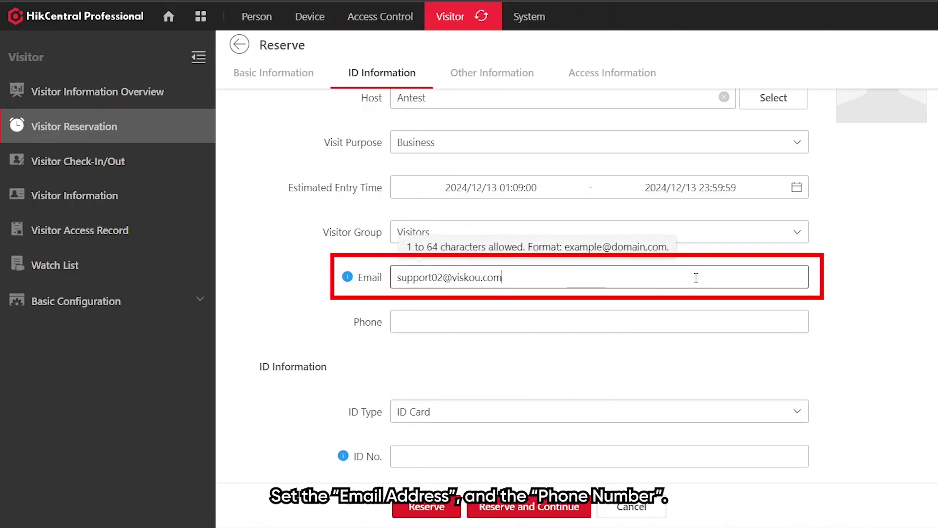
{"action": "key", "text": "Tab"}
{"action": "left_click", "coordinate": [876, 276]}
{"action": "scroll", "coordinate": [875, 276], "scroll_direction": "down", "scroll_amount": 1}
{"action": "scroll", "coordinate": [876, 276], "scroll_direction": "down", "scroll_amount": 2}
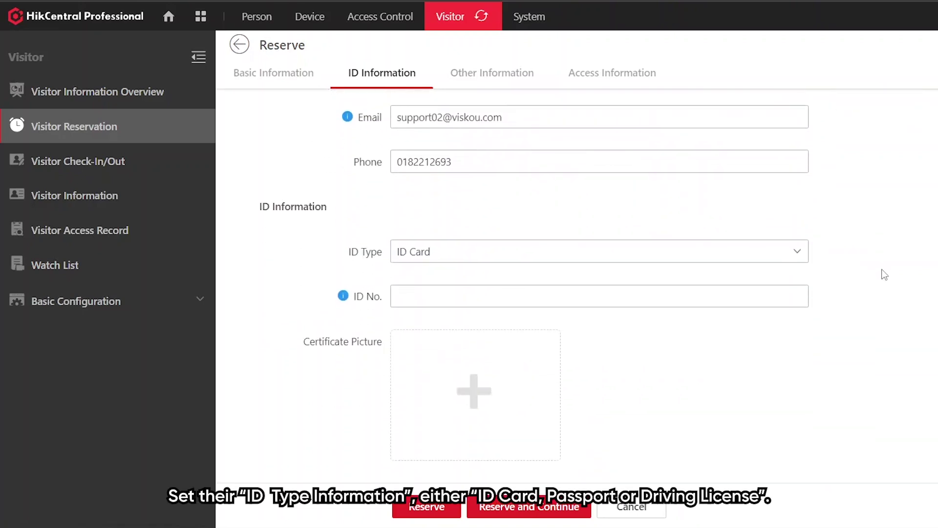
- Keep ID Card as the ID type, enter the ID number, and set gender to Male
{"action": "left_click", "coordinate": [793, 252]}
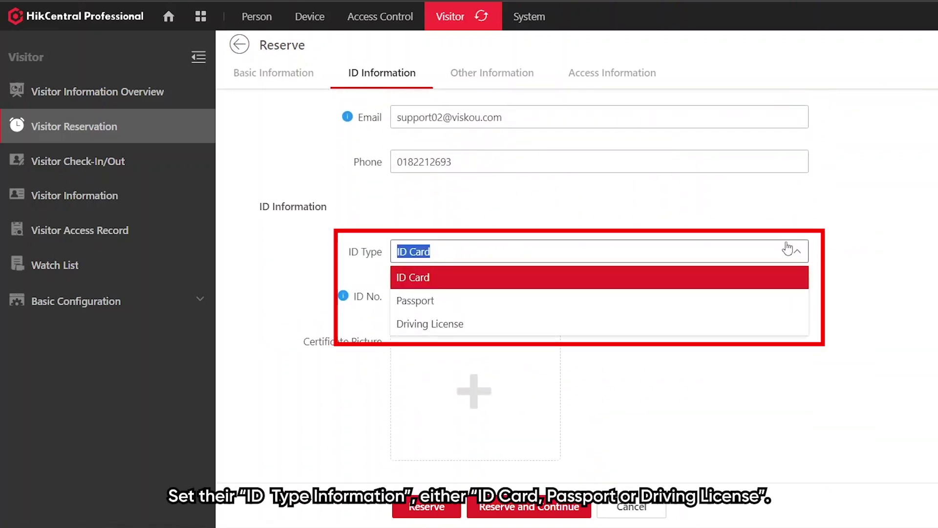
{"action": "left_click", "coordinate": [789, 249]}
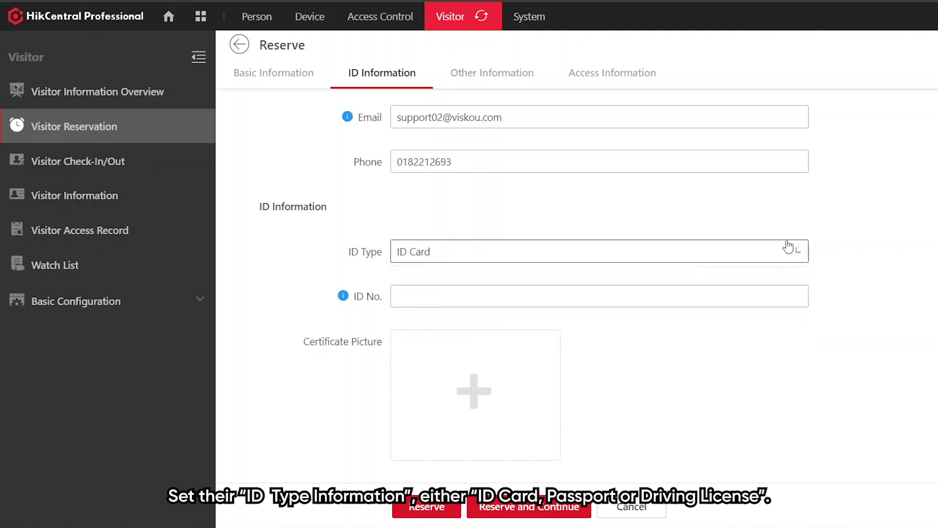
{"action": "left_click", "coordinate": [758, 296]}
{"action": "type", "text": "123123"}
{"action": "scroll", "coordinate": [898, 293], "scroll_direction": "down", "scroll_amount": 5}
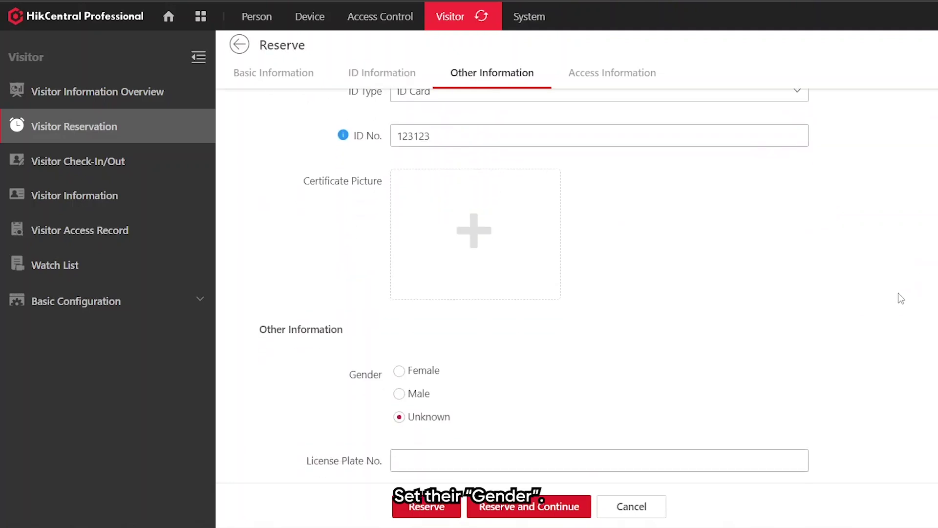
{"action": "left_click", "coordinate": [399, 288]}
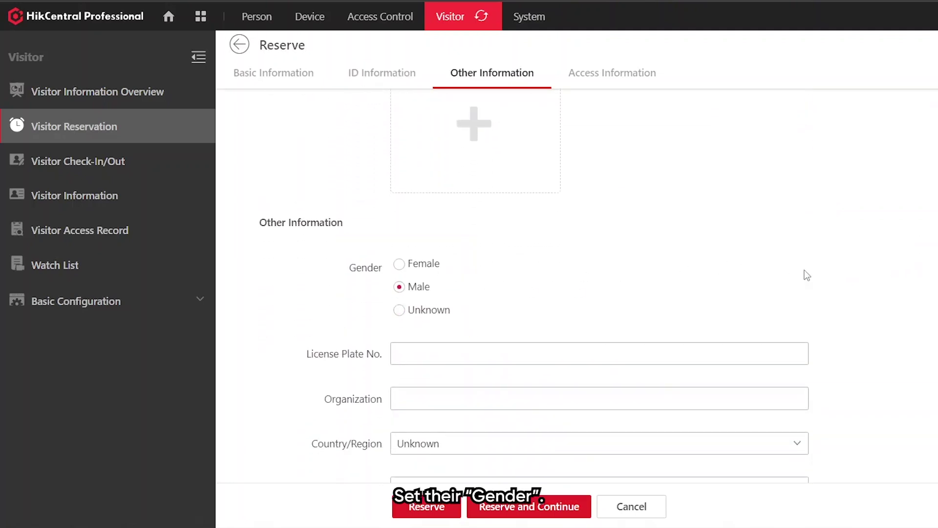
{"action": "scroll", "coordinate": [806, 272], "scroll_direction": "down", "scroll_amount": 2}
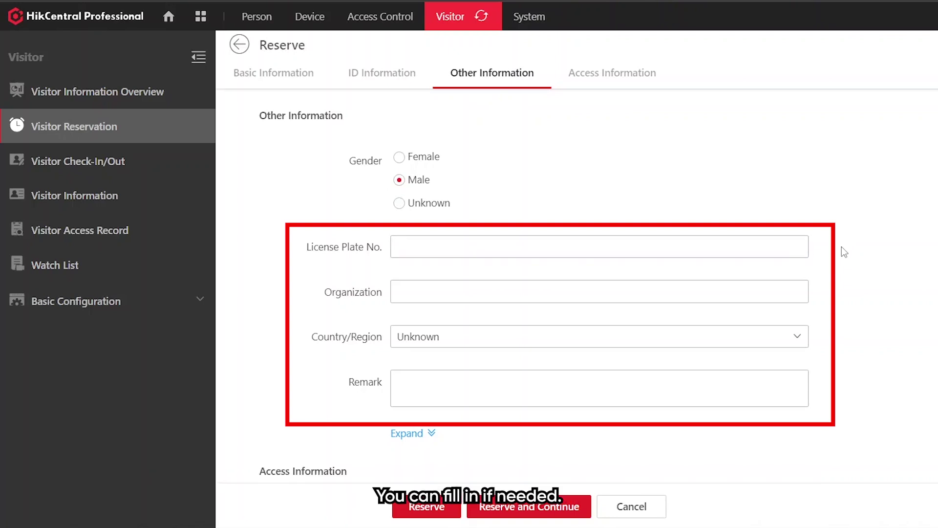
{"action": "scroll", "coordinate": [851, 239], "scroll_direction": "down", "scroll_amount": 3}
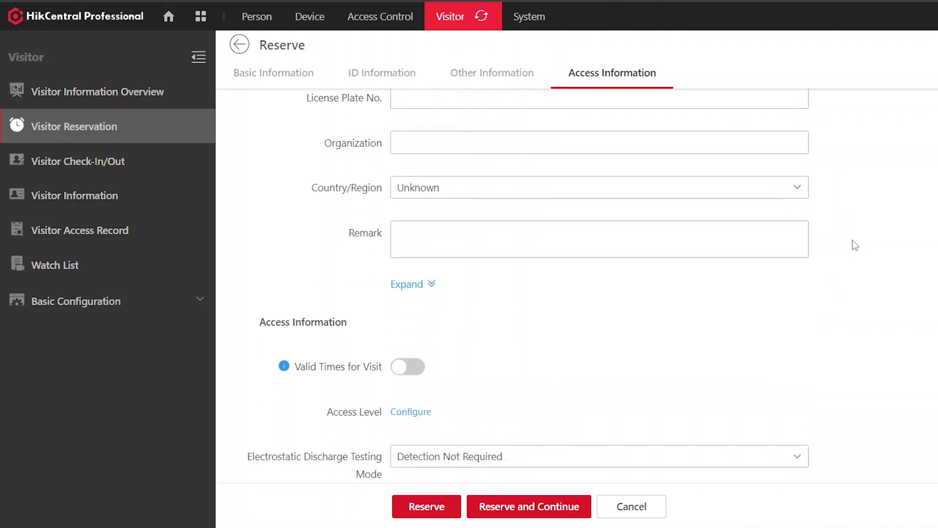
- Give the visitor the Visitor Access level, submit the reservation, and widen the Person Information column
{"action": "scroll", "coordinate": [855, 244], "scroll_direction": "down", "scroll_amount": 3}
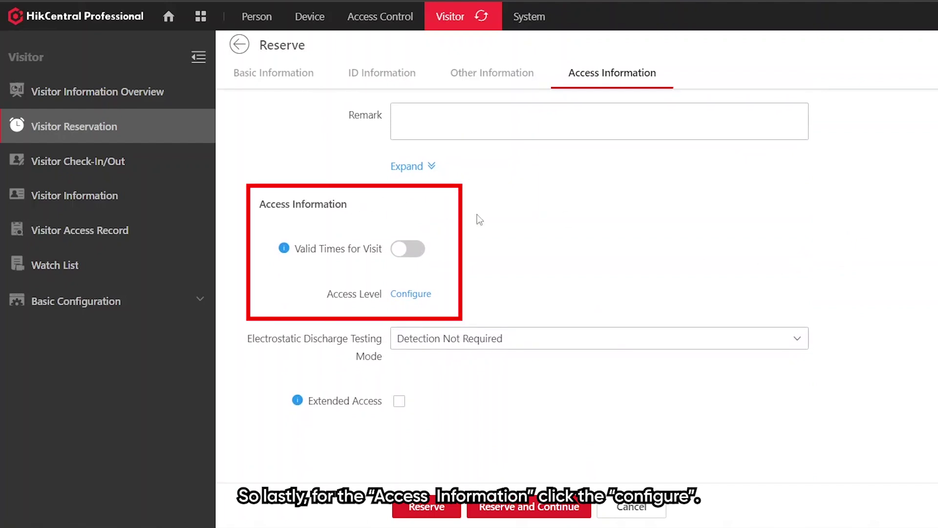
{"action": "left_click", "coordinate": [415, 296]}
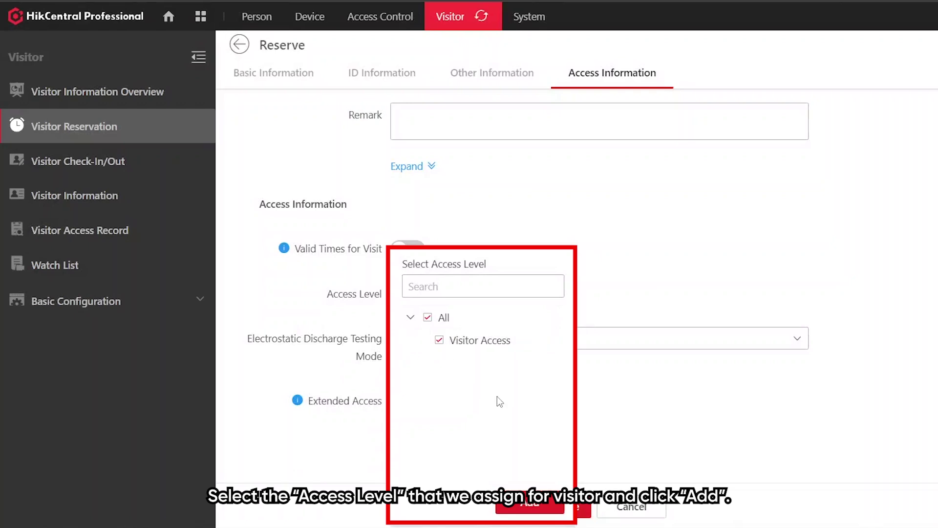
{"action": "left_click", "coordinate": [527, 506]}
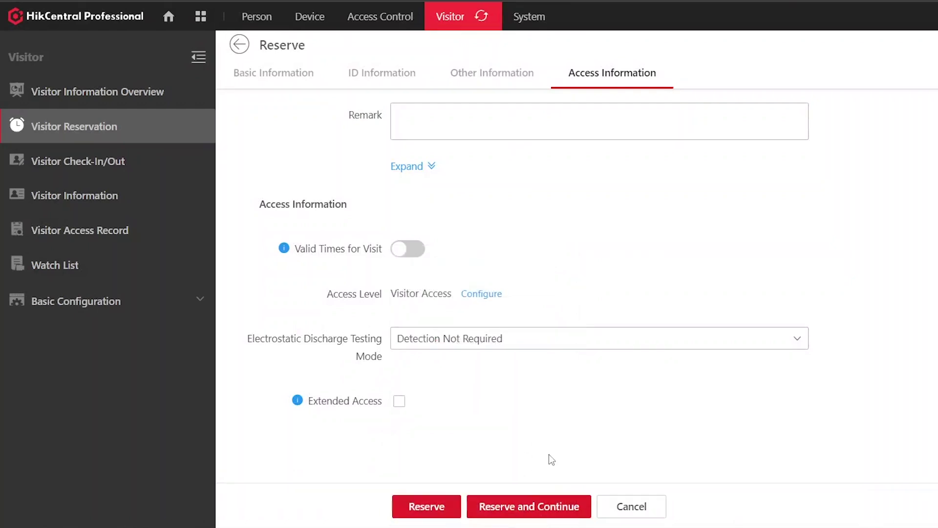
{"action": "left_click", "coordinate": [430, 507]}
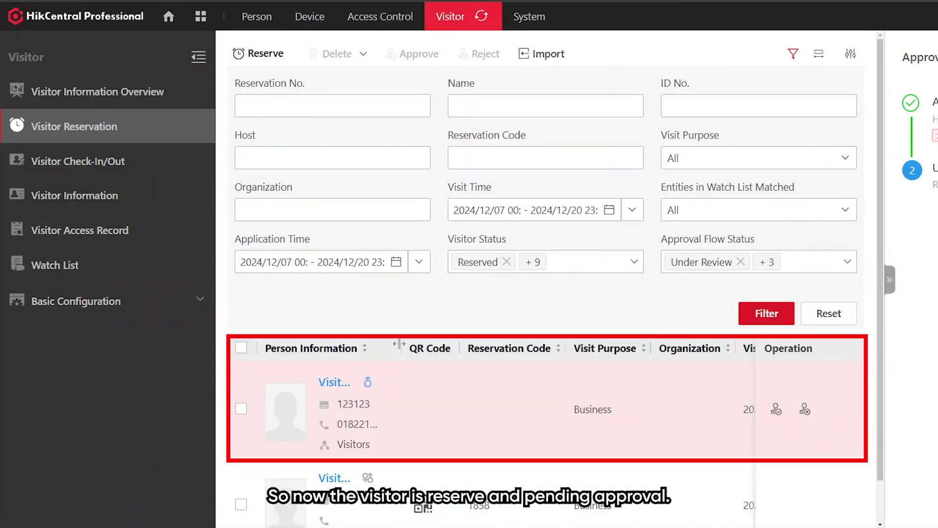
{"action": "left_click_drag", "start_coordinate": [400, 344], "coordinate": [520, 348]}
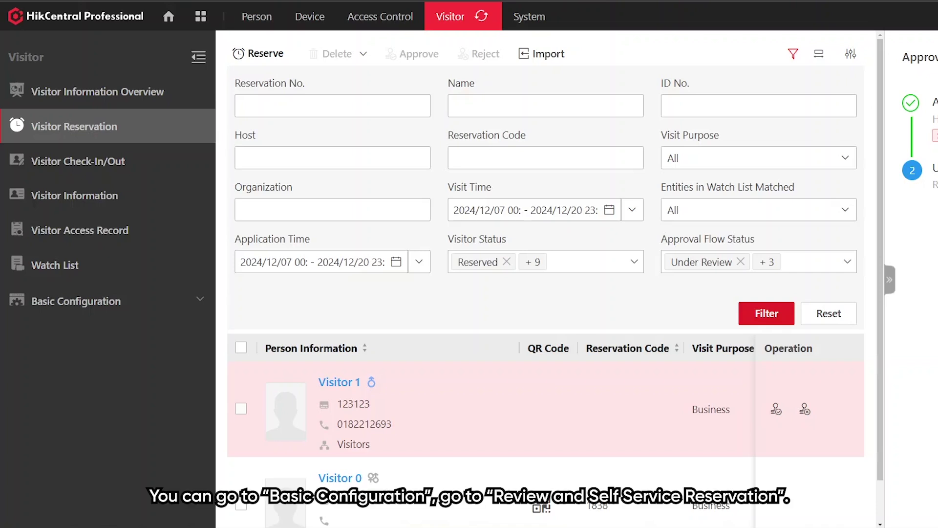
- Open the Review and Self-Service Reservation settings under Visitor Basic Configuration
{"action": "left_click", "coordinate": [139, 303]}
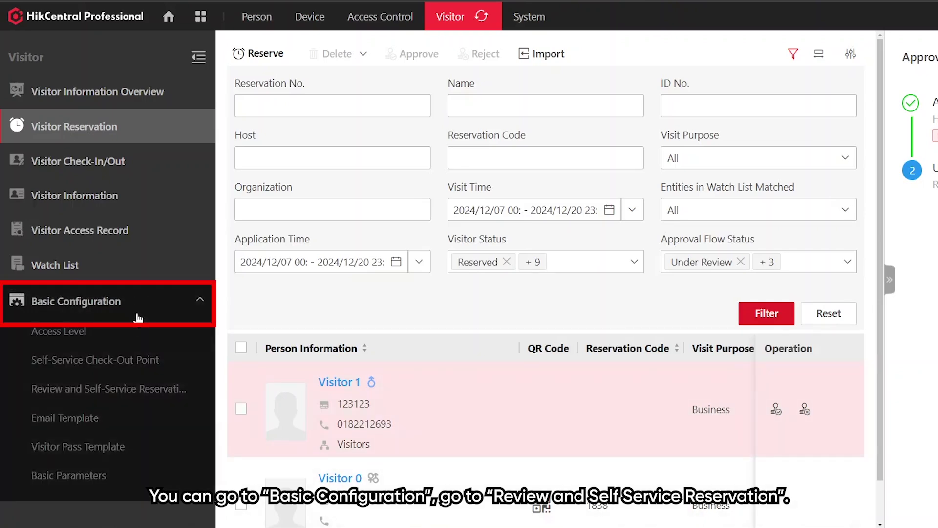
{"action": "left_click", "coordinate": [141, 382]}
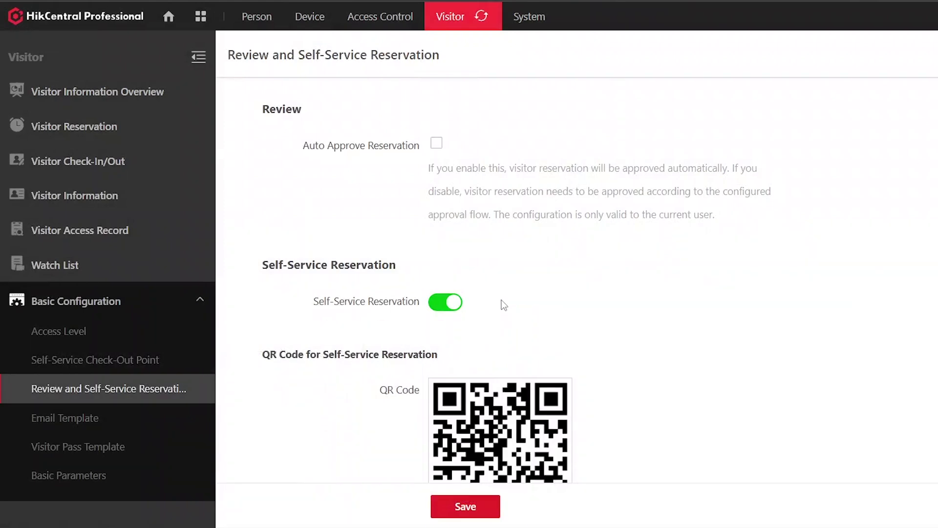
{"action": "scroll", "coordinate": [501, 308], "scroll_direction": "down", "scroll_amount": 1}
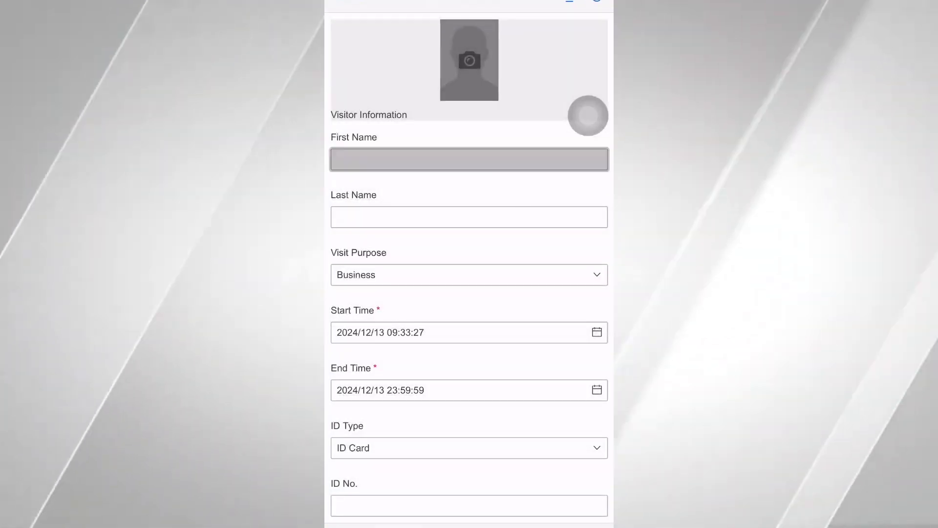
- On the self-service form, enter first name 'Visitor 2' and the visitor's ID number
{"action": "left_click", "coordinate": [469, 159]}
{"action": "type", "text": "Visit"}
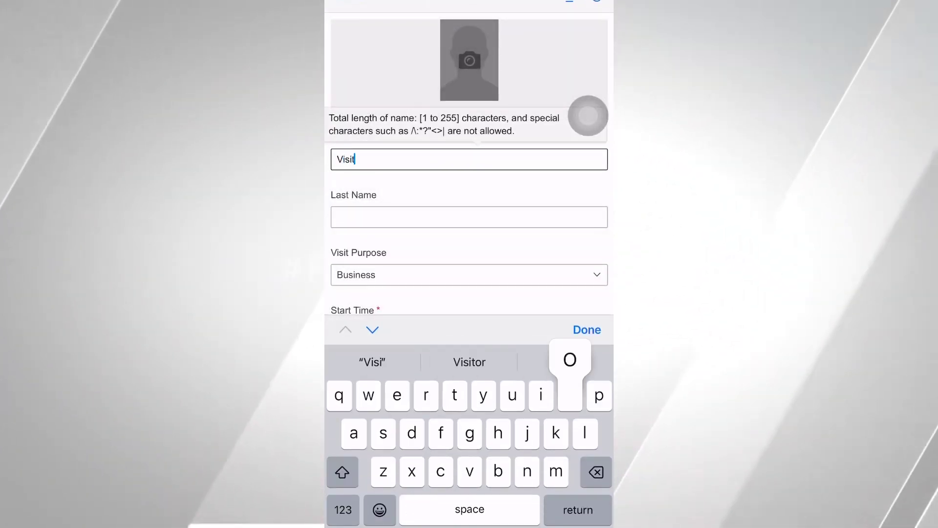
{"action": "type", "text": "or 2"}
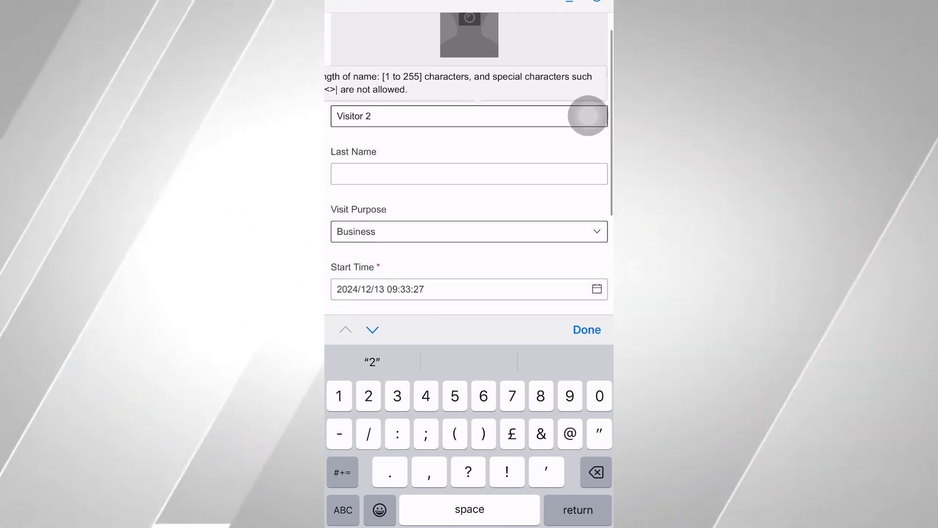
{"action": "scroll", "coordinate": [469, 171], "scroll_direction": "down", "scroll_amount": 4}
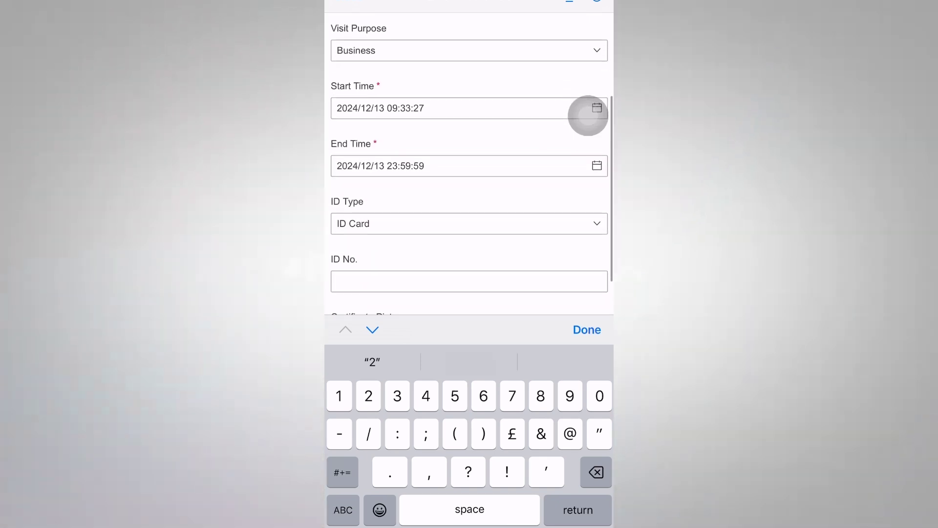
{"action": "left_click", "coordinate": [470, 223]}
{"action": "left_click", "coordinate": [342, 510]}
{"action": "type", "text": "3"}
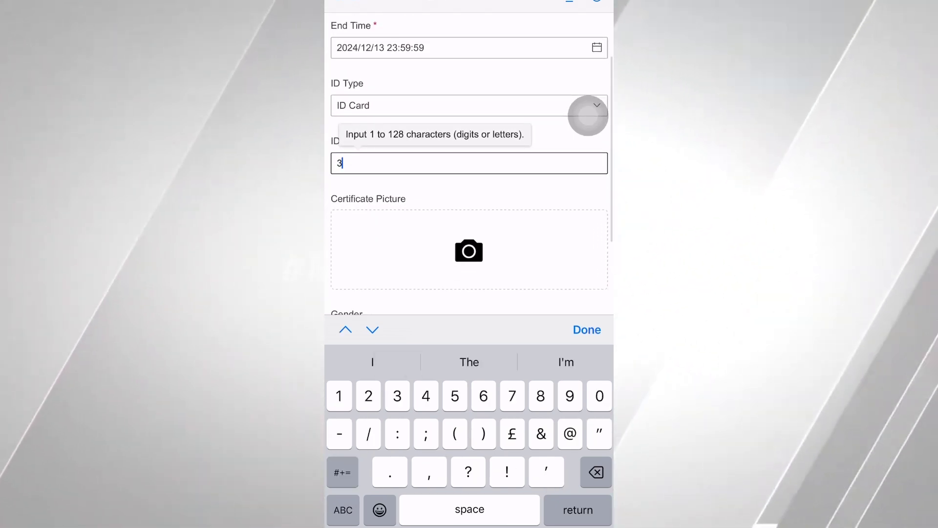
{"action": "type", "text": "21321"}
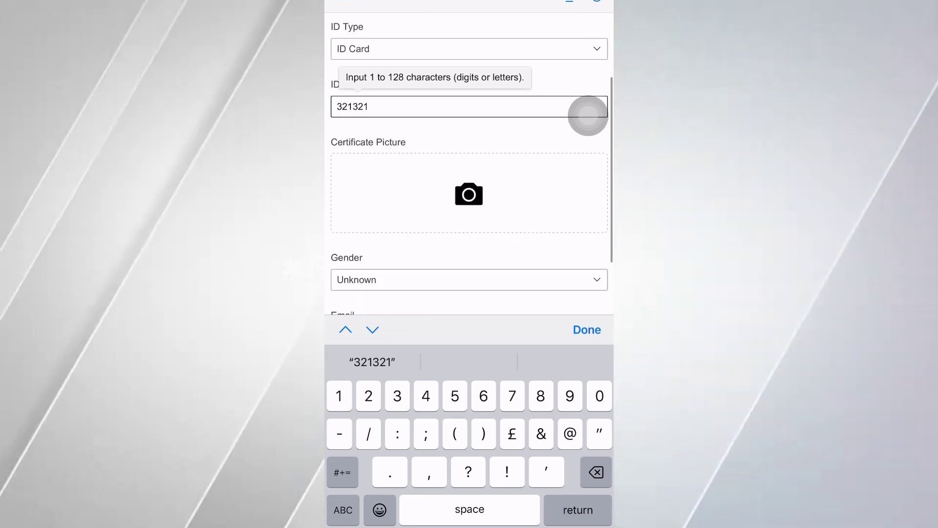
- Set gender to Male, enter the displayed verification code, and submit the reservation
{"action": "left_click", "coordinate": [469, 201]}
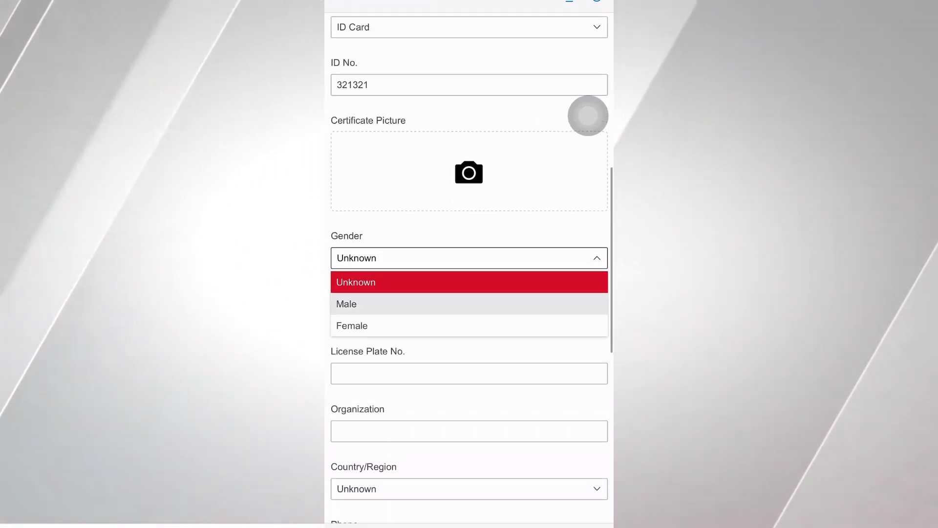
{"action": "left_click", "coordinate": [347, 304]}
{"action": "scroll", "coordinate": [469, 264], "scroll_direction": "down", "scroll_amount": 7}
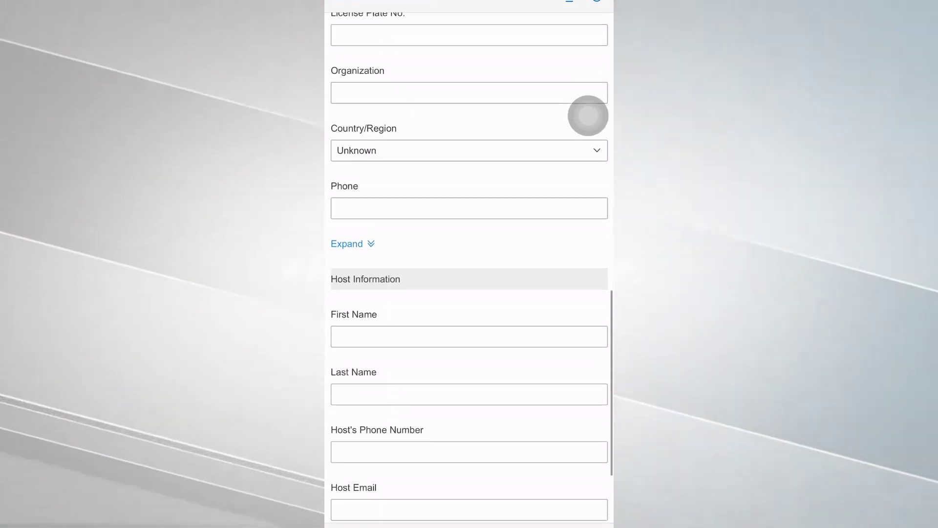
{"action": "scroll", "coordinate": [469, 294], "scroll_direction": "down", "scroll_amount": 3}
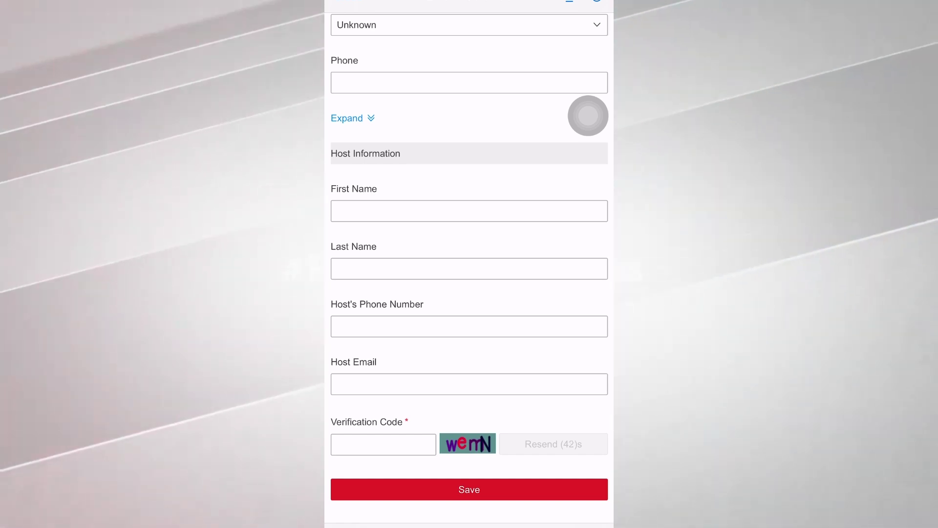
{"action": "left_click", "coordinate": [383, 445]}
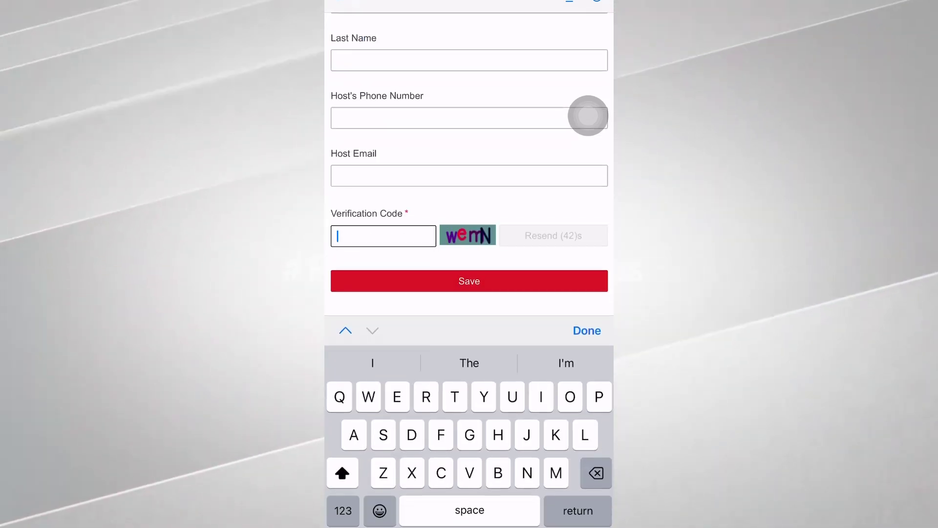
{"action": "type", "text": "W"}
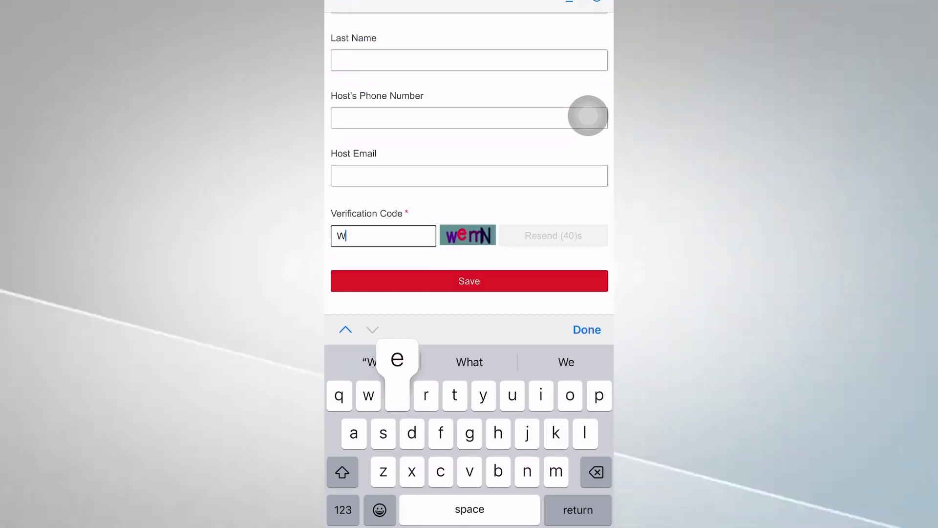
{"action": "type", "text": "emN"}
{"action": "key", "text": "Return"}
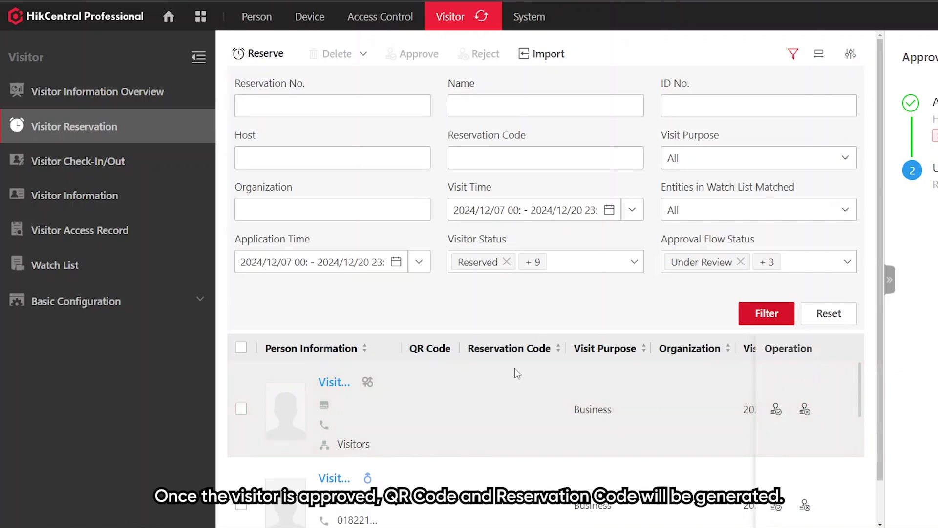
- Approve the two pending visitor reservations in Visitor Reservation
{"action": "left_click", "coordinate": [776, 409]}
{"action": "left_click", "coordinate": [914, 367]}
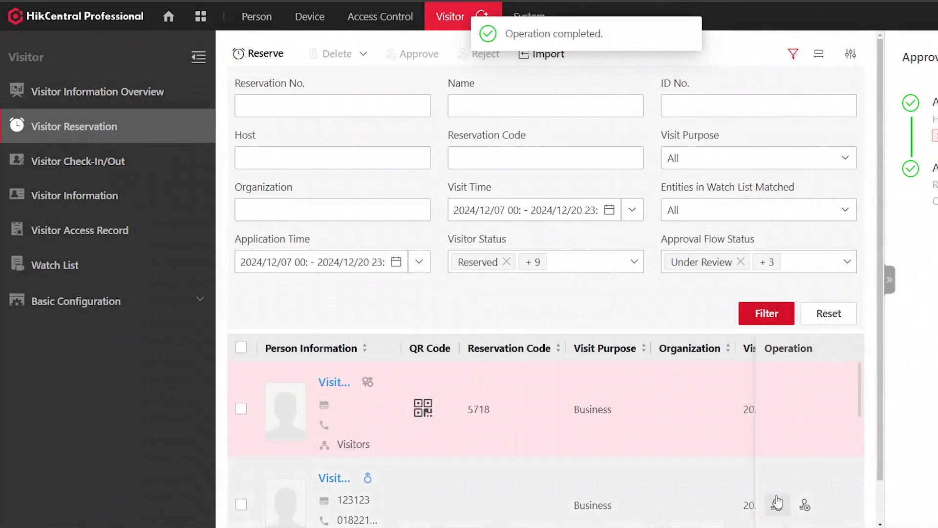
{"action": "left_click", "coordinate": [776, 504]}
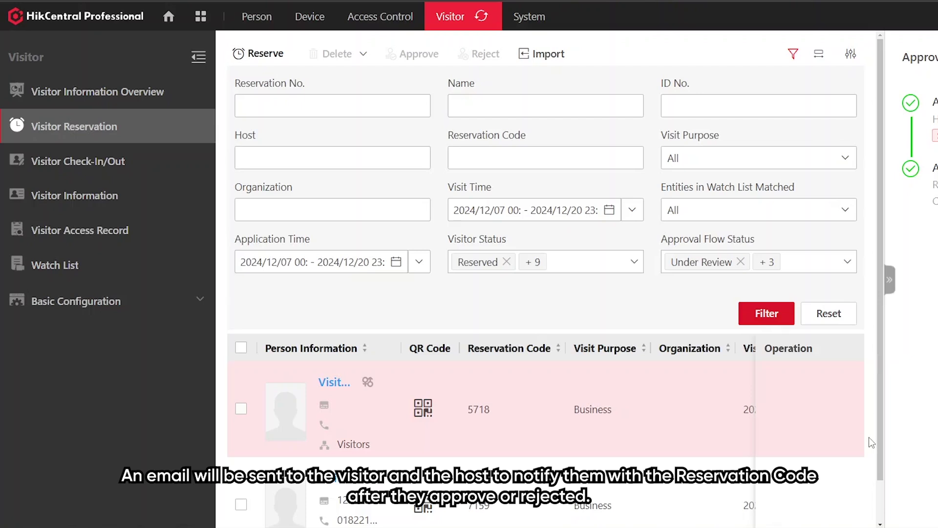
{"action": "mouse_move", "coordinate": [423, 410]}
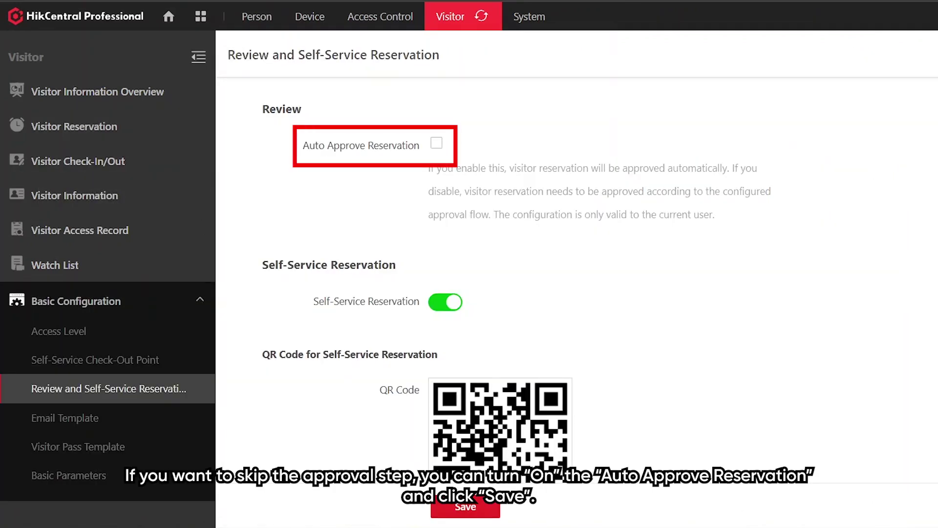
- Enable Auto Approve Reservation and Check-In Not Required if Reservation Confirmed, saving each
{"action": "left_click", "coordinate": [436, 143]}
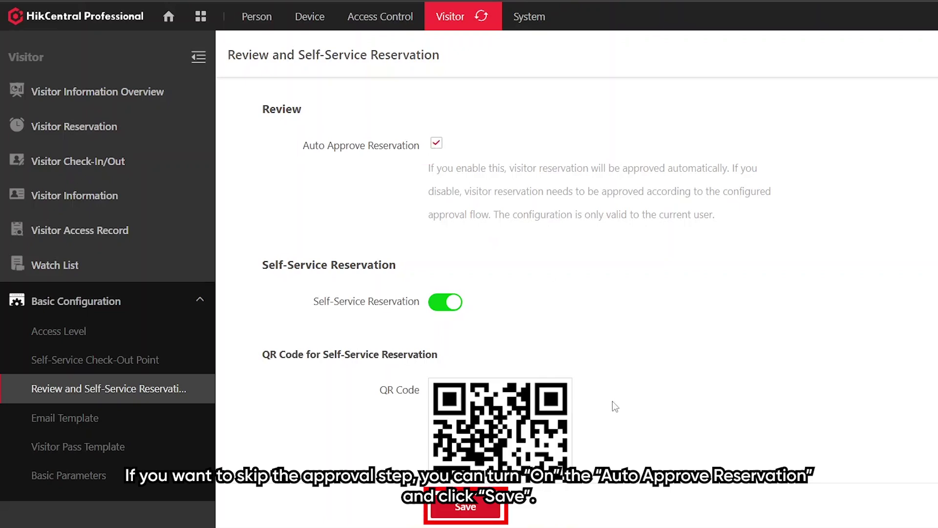
{"action": "left_click", "coordinate": [465, 506]}
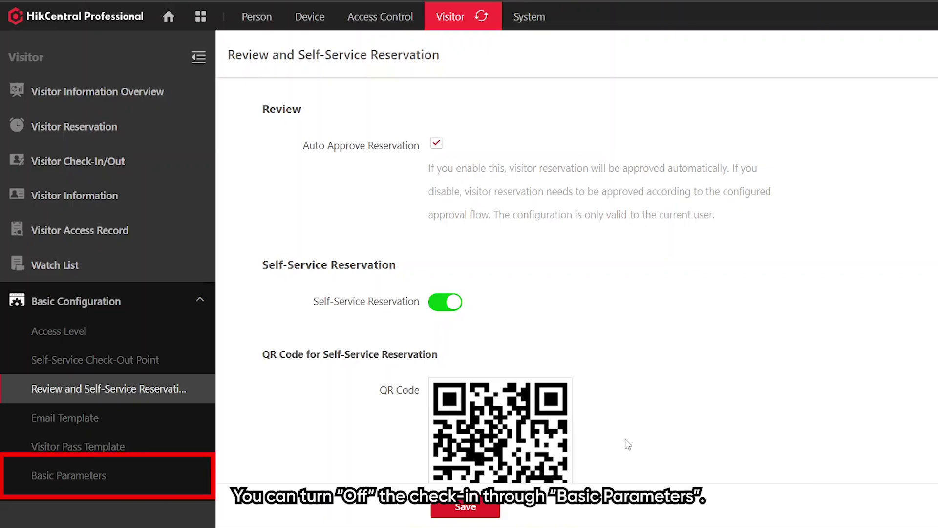
{"action": "left_click", "coordinate": [87, 476]}
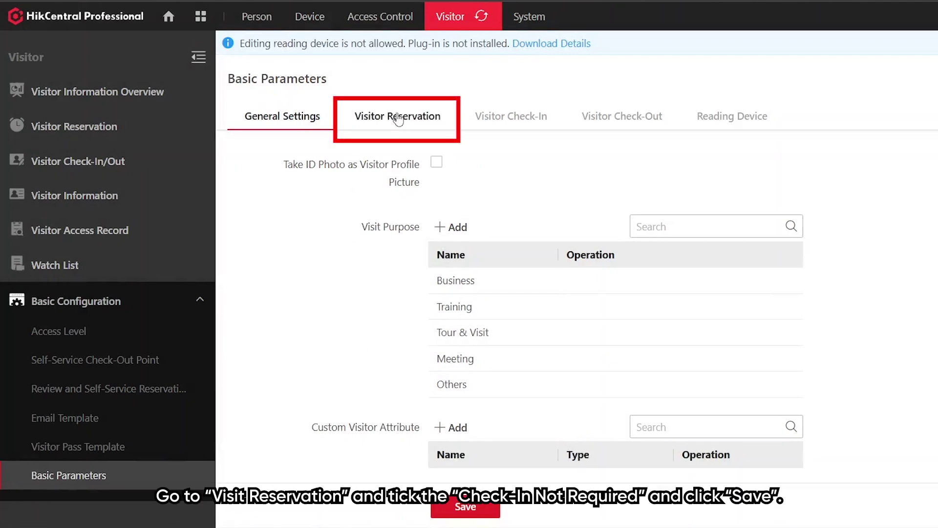
{"action": "left_click", "coordinate": [398, 118]}
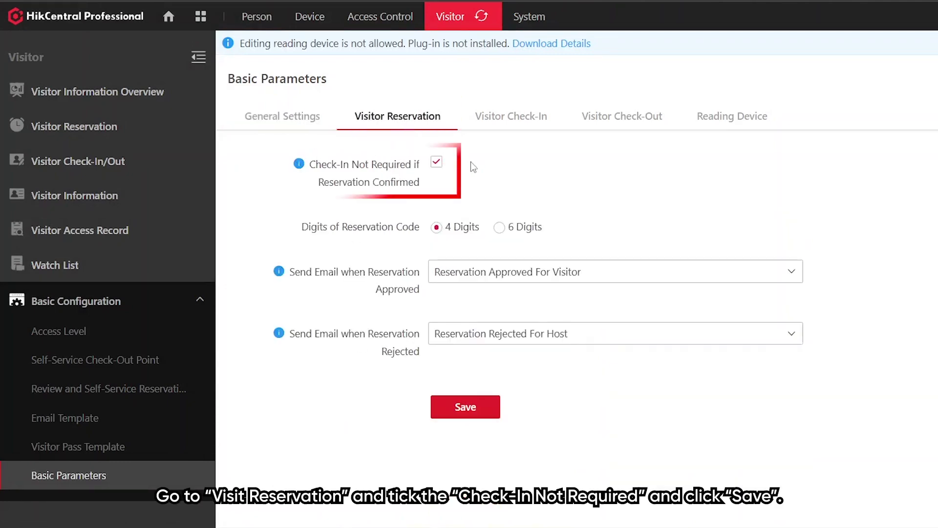
{"action": "left_click", "coordinate": [458, 409]}
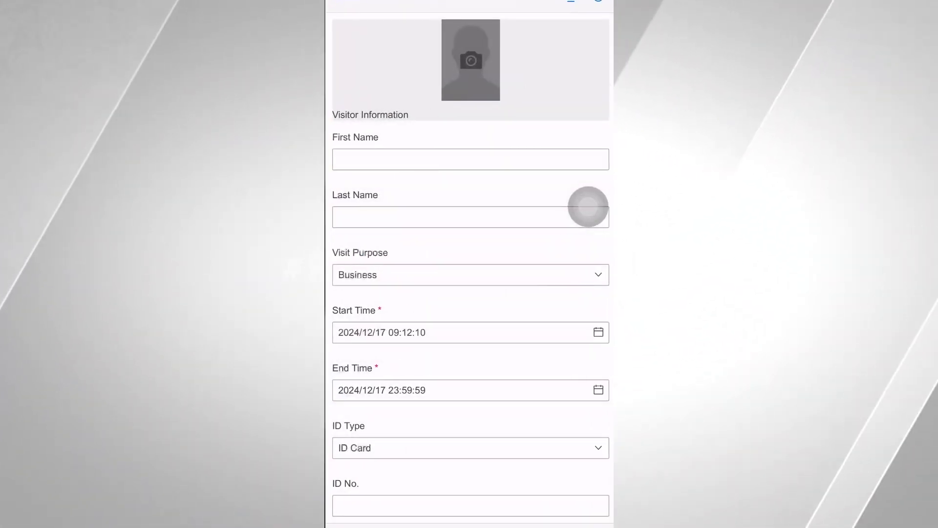
- Enter first name 'Visitor 3' and choose Tour & Visit as the visit purpose
{"action": "left_click", "coordinate": [471, 159]}
{"action": "type", "text": "V"}
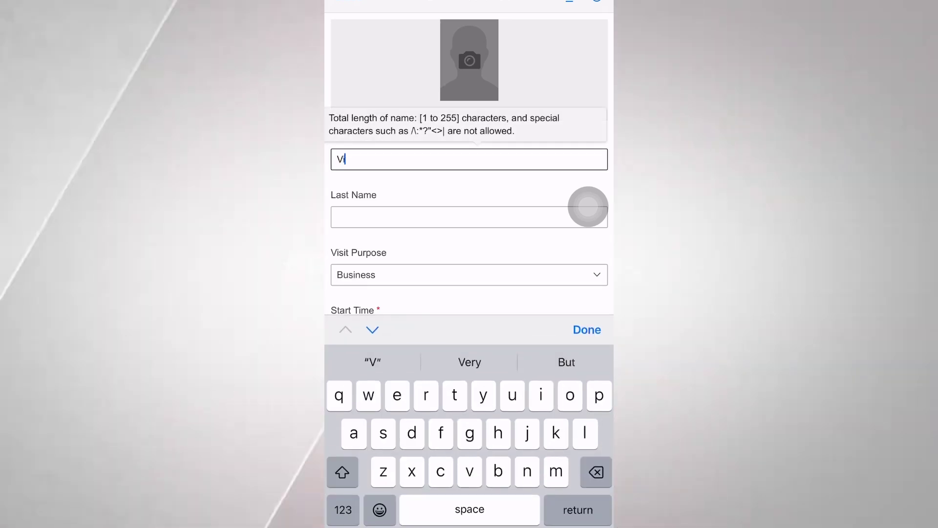
{"action": "type", "text": "isitor 3"}
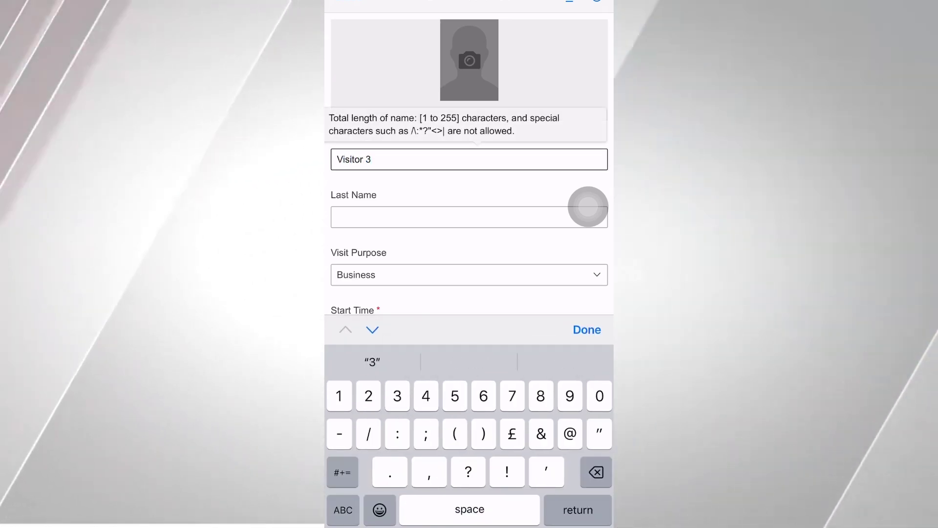
{"action": "left_click", "coordinate": [469, 226]}
{"action": "left_click", "coordinate": [371, 295]}
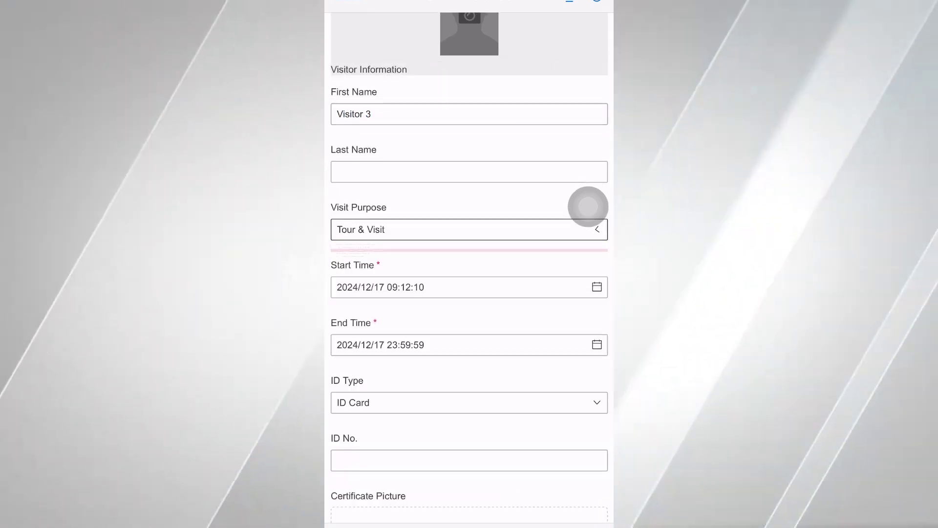
- Enter the visitor's ID number in the form
{"action": "scroll", "coordinate": [469, 293], "scroll_direction": "down", "scroll_amount": 5}
{"action": "left_click", "coordinate": [469, 196]}
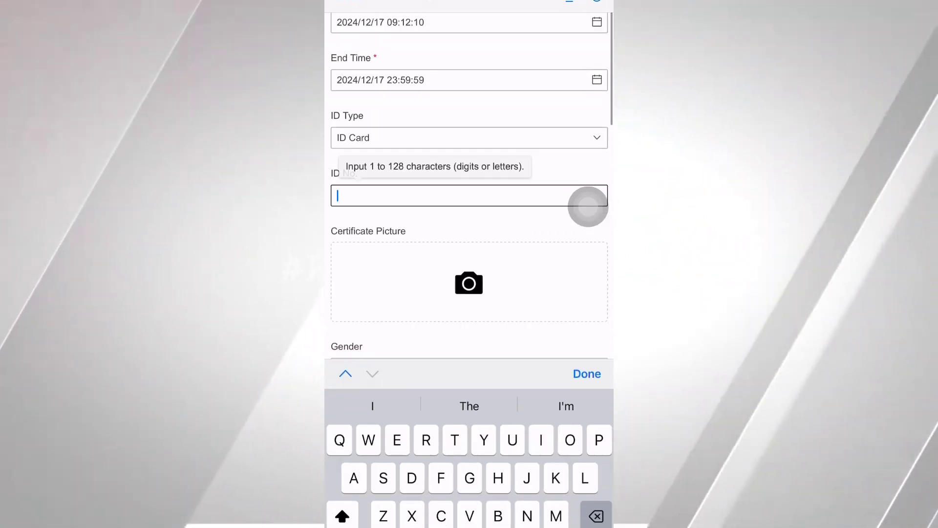
{"action": "left_click", "coordinate": [339, 509]}
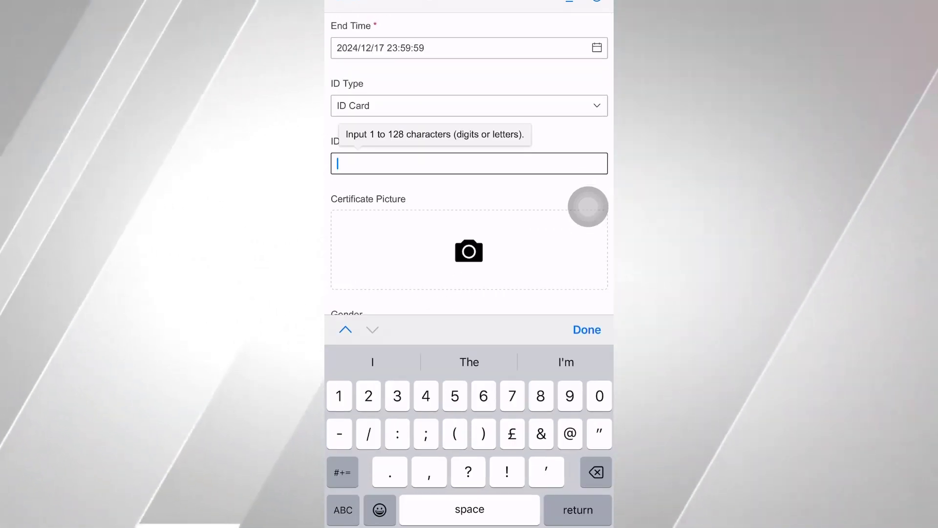
{"action": "type", "text": "123"}
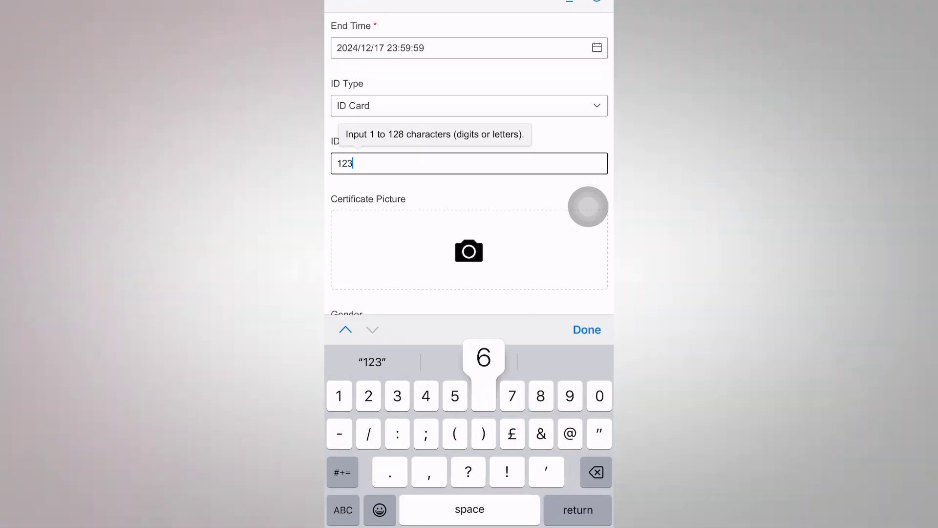
{"action": "type", "text": "67845"}
{"action": "left_click", "coordinate": [587, 329]}
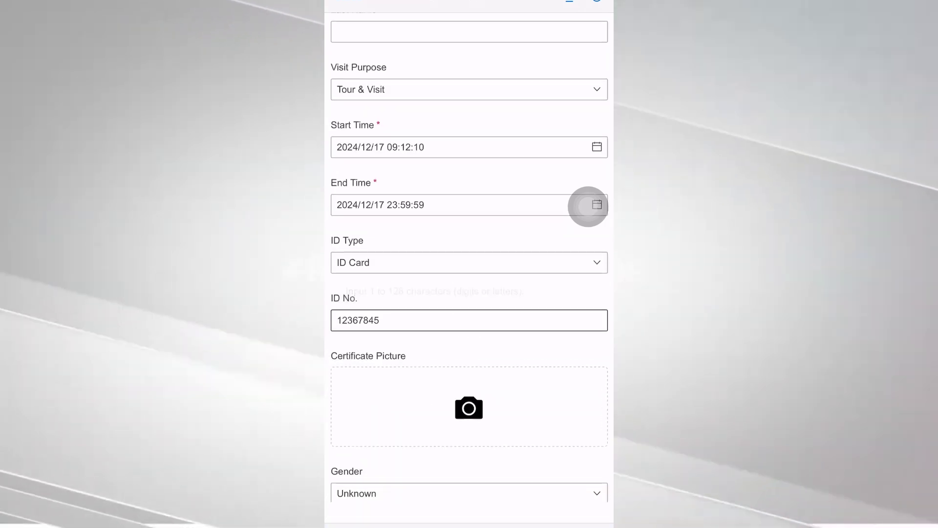
- Set the gender to Male and enter the verification code
{"action": "scroll", "coordinate": [469, 264], "scroll_direction": "down", "scroll_amount": 4}
{"action": "left_click", "coordinate": [469, 334]}
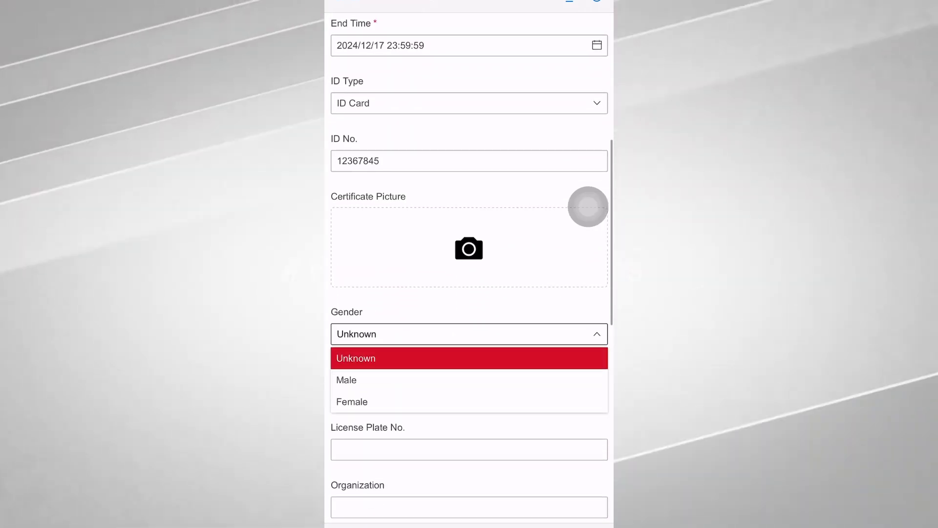
{"action": "left_click", "coordinate": [346, 379]}
{"action": "scroll", "coordinate": [469, 264], "scroll_direction": "down", "scroll_amount": 3}
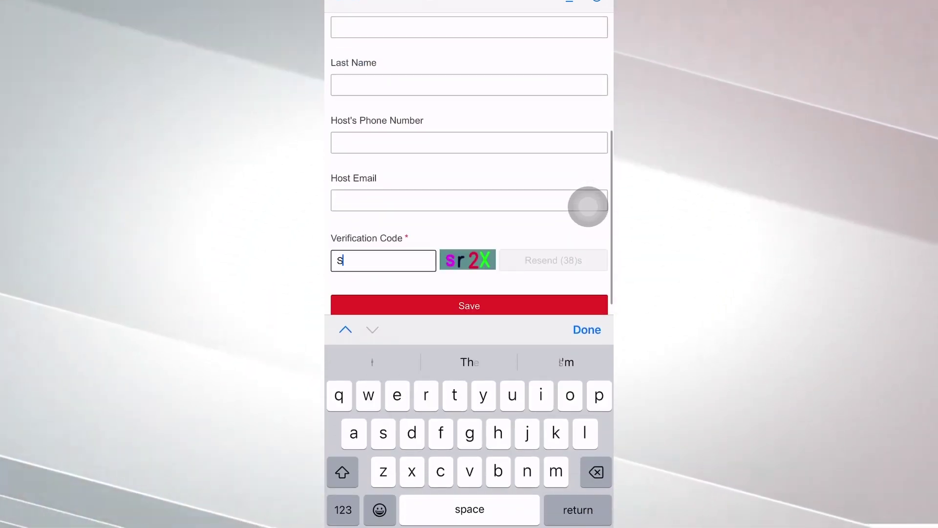
{"action": "type", "text": "r2x"}
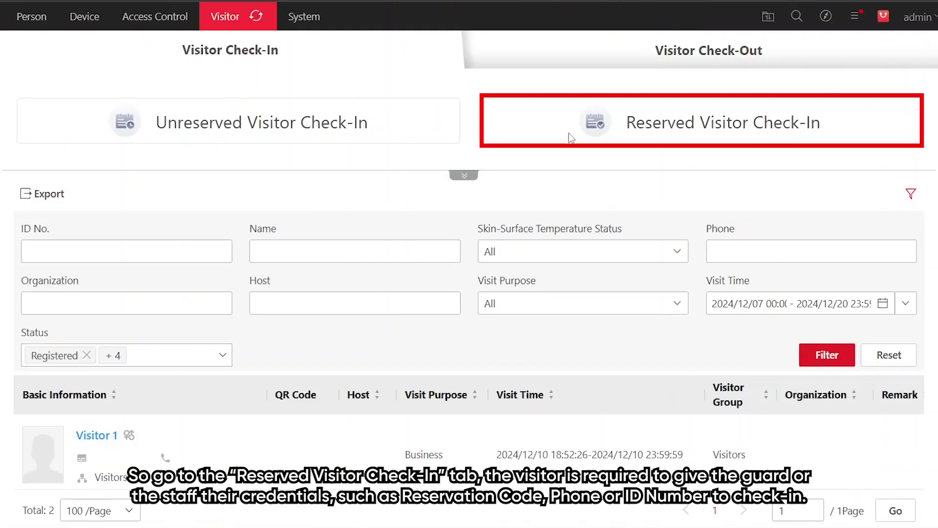
- Check in the reserved visitor by entering their reservation code and confirming
{"action": "left_click", "coordinate": [682, 124]}
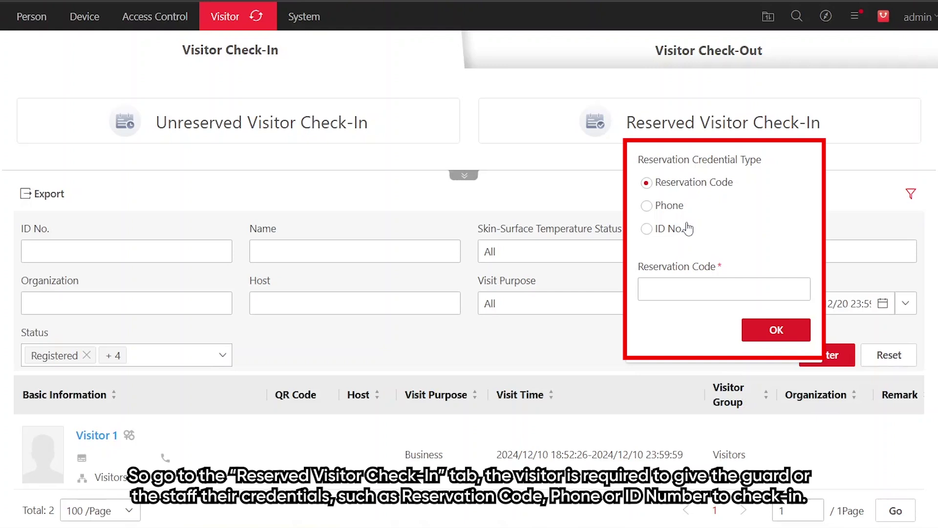
{"action": "left_click", "coordinate": [705, 284]}
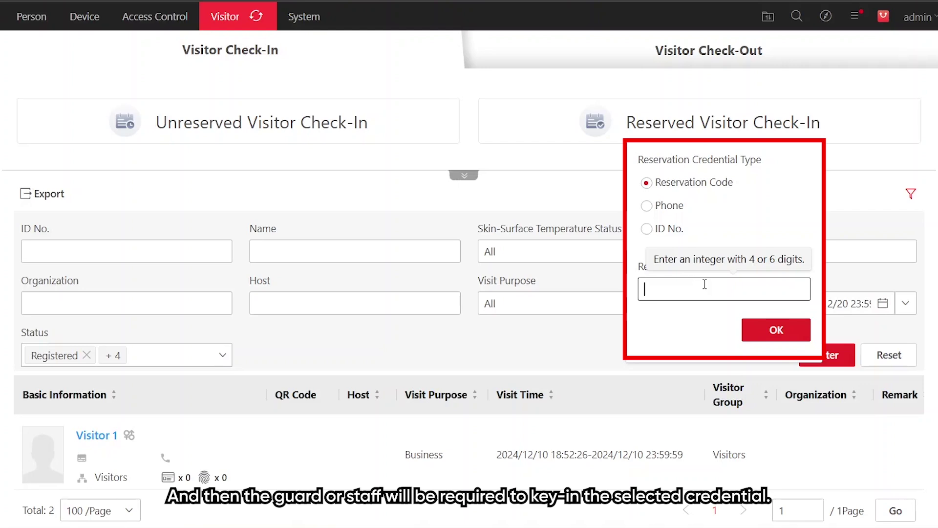
{"action": "type", "text": "7150"}
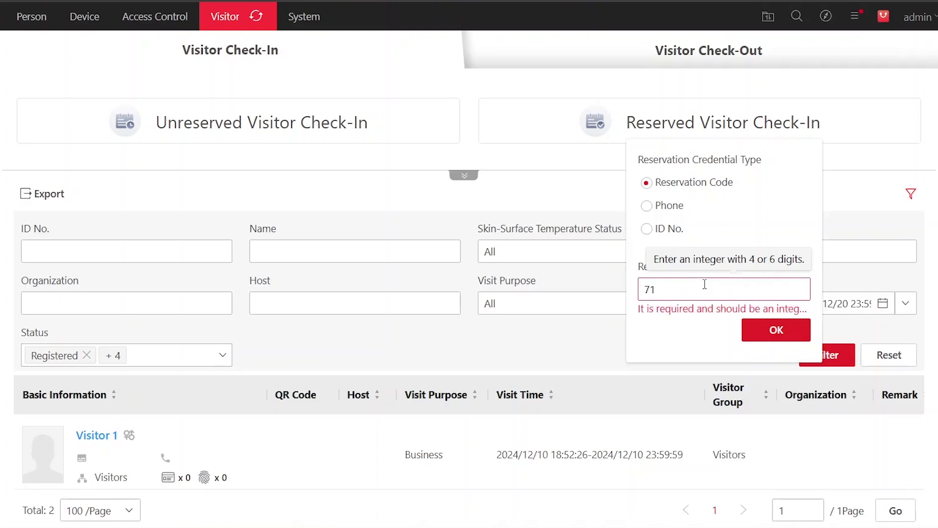
{"action": "left_click", "coordinate": [766, 331]}
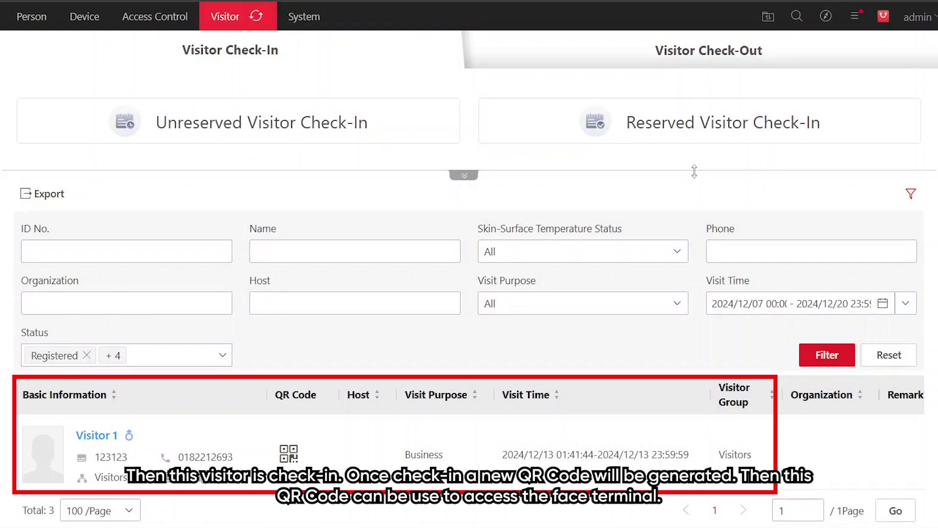
{"action": "mouse_move", "coordinate": [284, 457]}
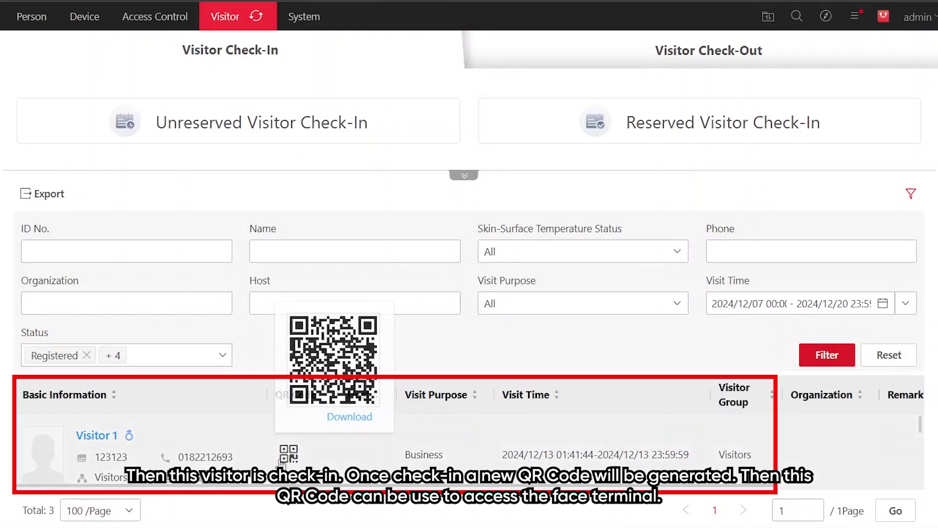